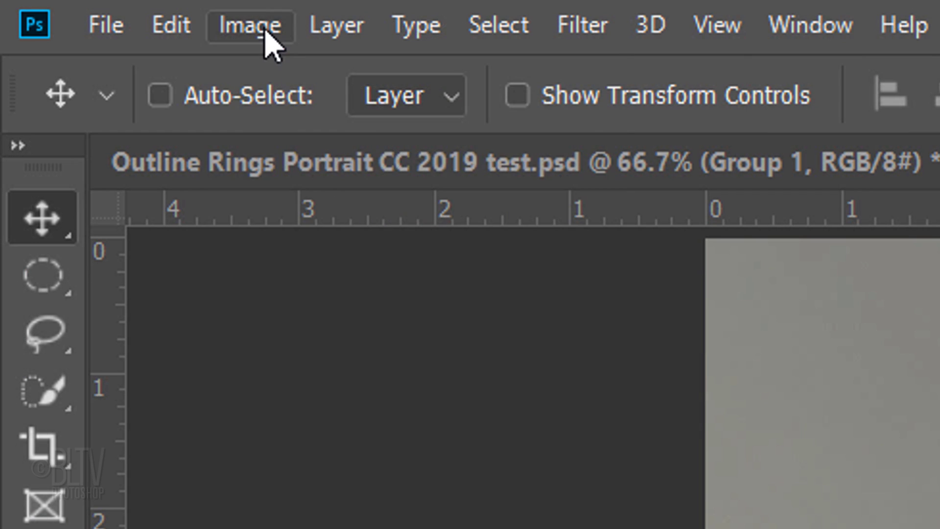
# Apply Auto Tone to the portrait photo.
pyautogui.click(65, 6)
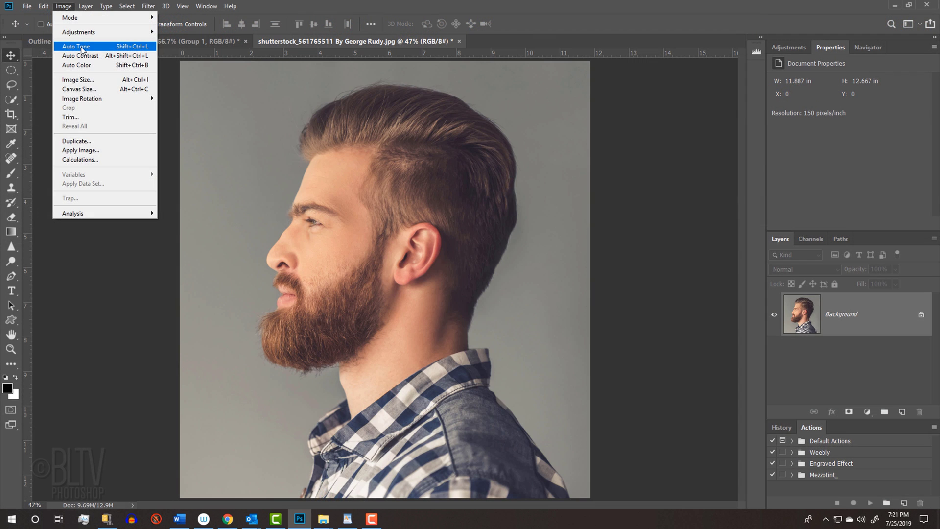
pyautogui.click(319, 187)
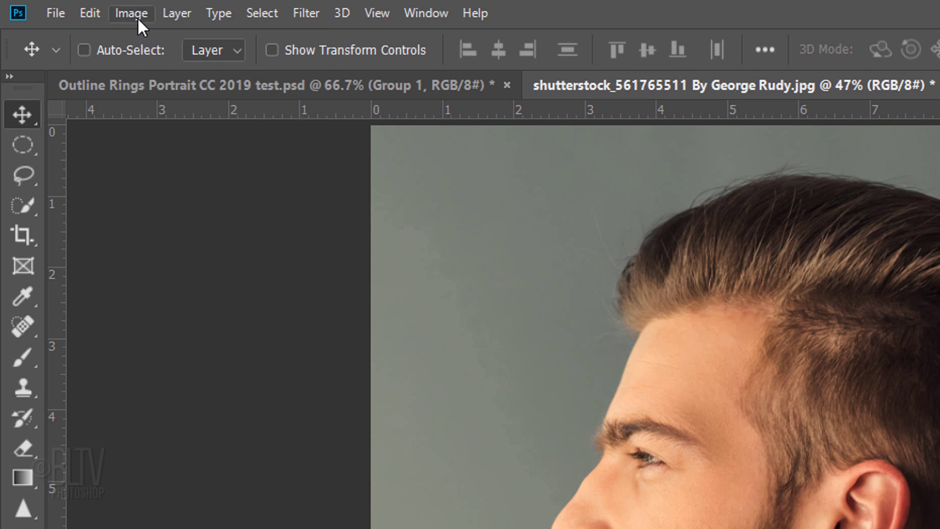
# Brighten the portrait's dark areas with Shadows/Highlights, setting the shadows amount to 62% and the shadows tone to 21%.
pyautogui.click(137, 17)
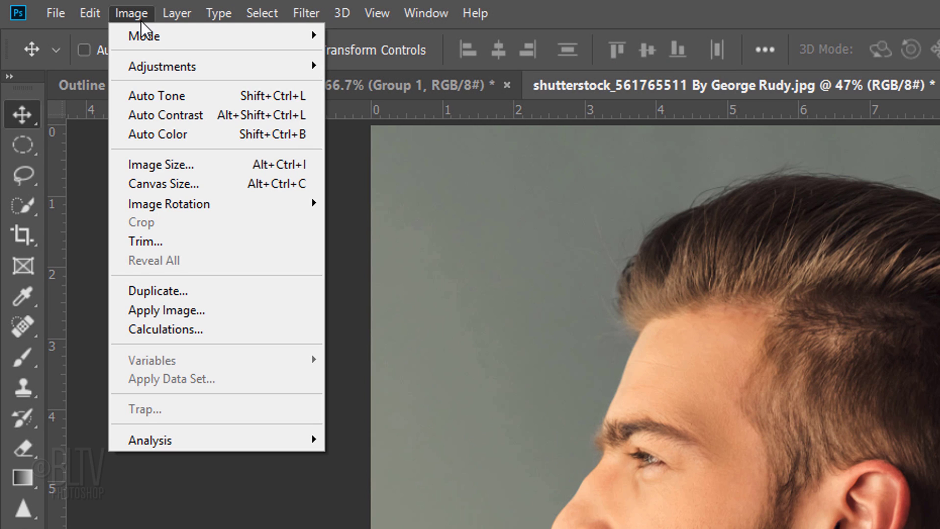
pyautogui.moveTo(156, 70)
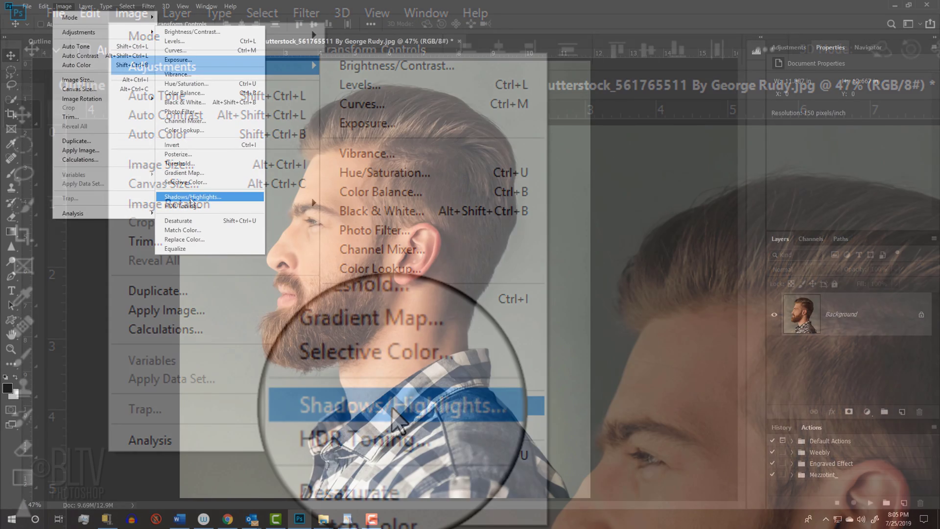
pyautogui.click(392, 406)
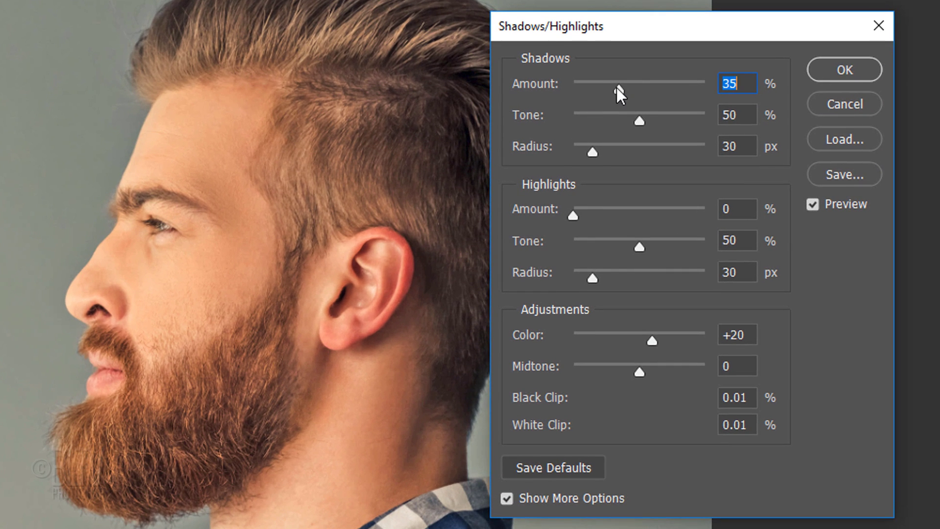
pyautogui.moveTo(563, 136); pyautogui.dragTo(559, 136)
pyautogui.moveTo(615, 93); pyautogui.dragTo(525, 92)
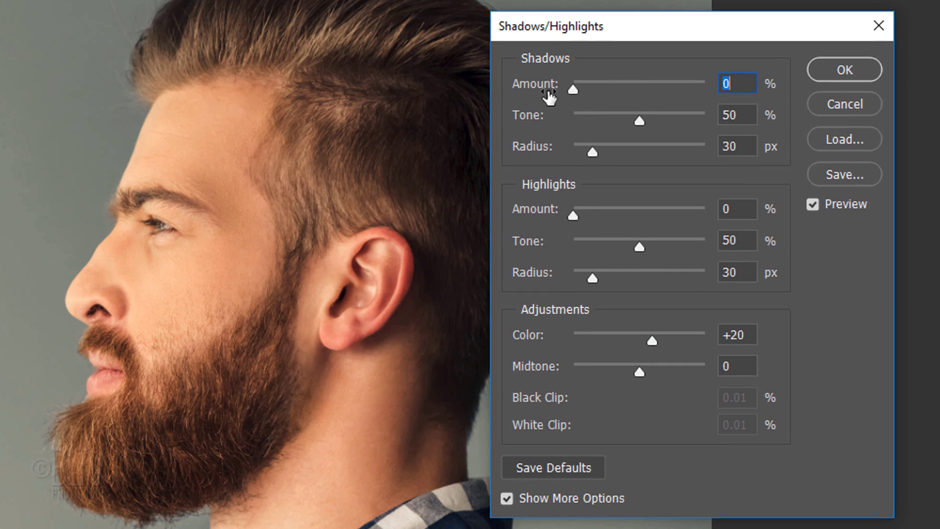
pyautogui.moveTo(640, 122); pyautogui.dragTo(531, 120)
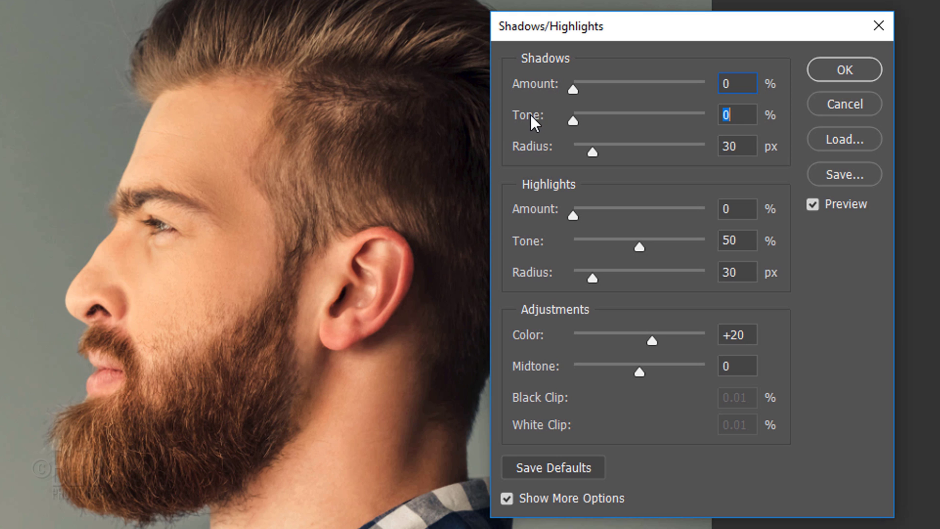
pyautogui.moveTo(574, 92); pyautogui.dragTo(655, 89)
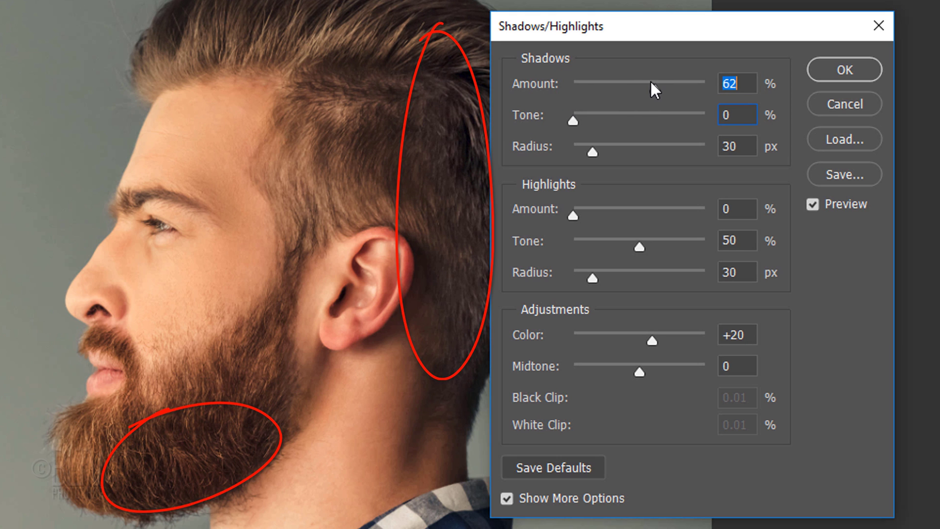
pyautogui.moveTo(572, 120); pyautogui.dragTo(612, 117)
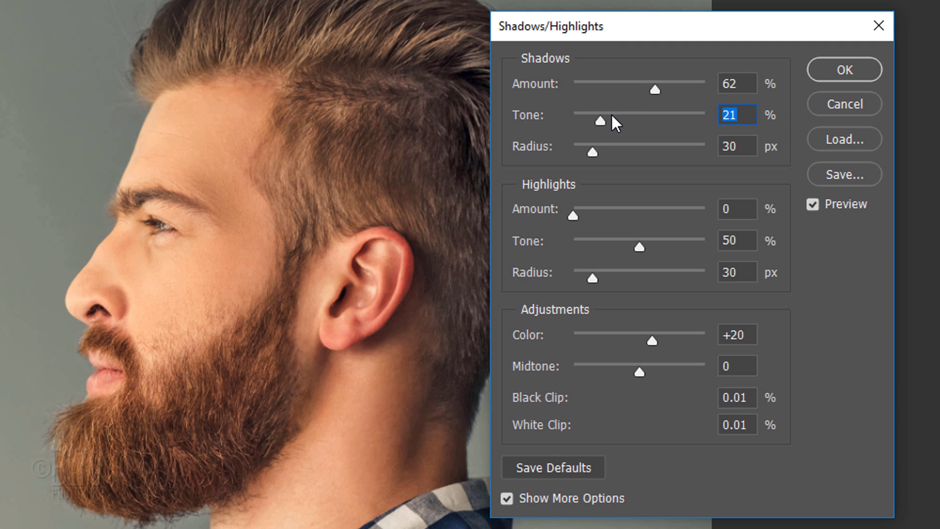
pyautogui.click(822, 69)
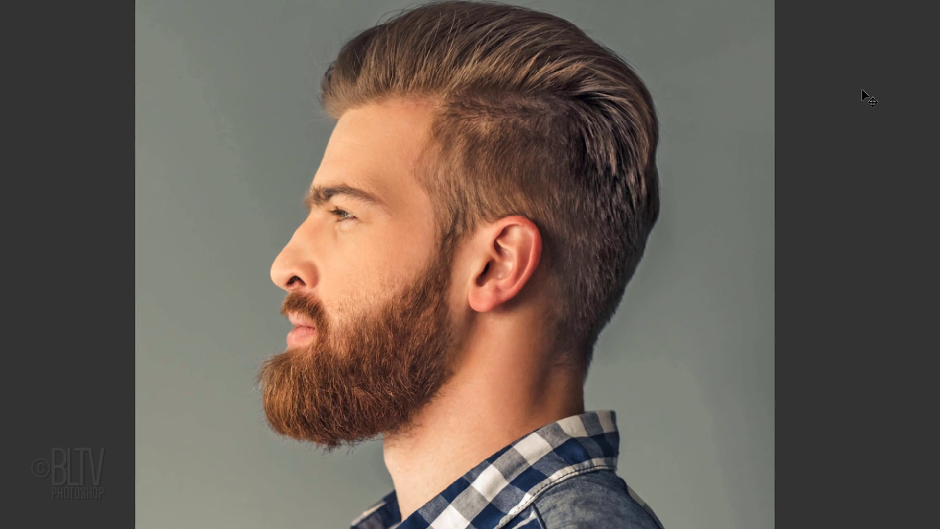
# Select the man's head and neck without the shirt using the Quick Selection tool, and check the selection as a quick mask.
pyautogui.hotkey('ctrl', 'shift', 'd')
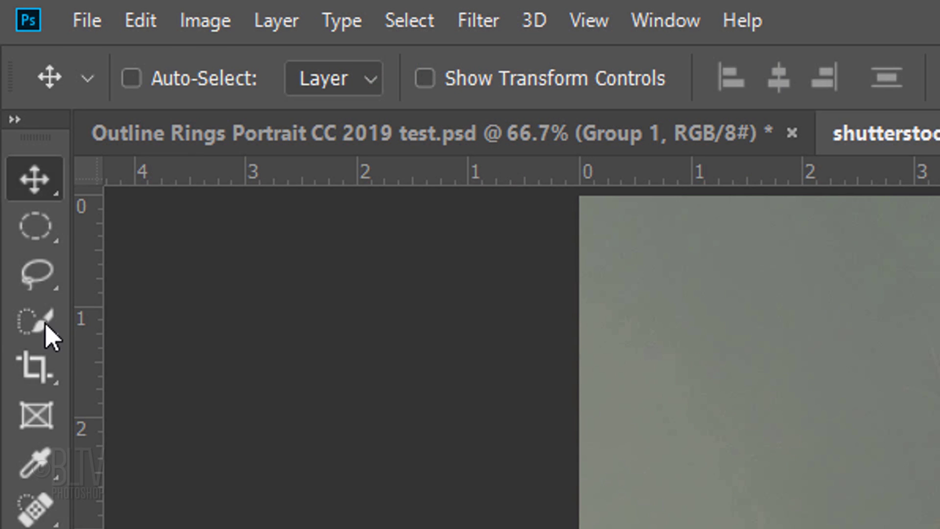
pyautogui.click(56, 329)
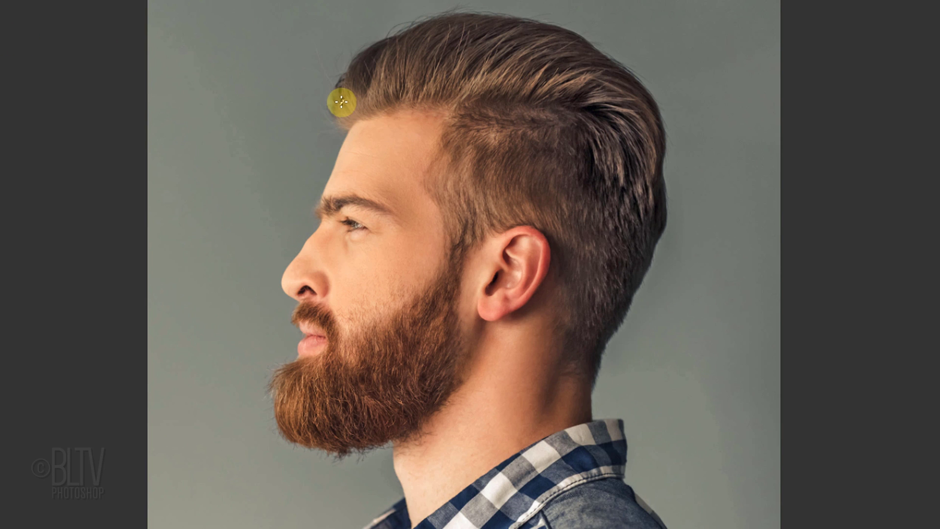
pyautogui.moveTo(342, 101)
pyautogui.mouseDown()
pyautogui.moveTo(620, 85)
pyautogui.moveTo(643, 149)
pyautogui.moveTo(603, 221)
pyautogui.moveTo(657, 197)
pyautogui.moveTo(380, 165)
pyautogui.moveTo(337, 200)
pyautogui.moveTo(308, 254)
pyautogui.moveTo(398, 267)
pyautogui.moveTo(585, 266)
pyautogui.moveTo(597, 280)
pyautogui.moveTo(598, 313)
pyautogui.moveTo(418, 347)
pyautogui.moveTo(298, 318)
pyautogui.moveTo(307, 357)
pyautogui.moveTo(291, 424)
pyautogui.moveTo(326, 421)
pyautogui.moveTo(319, 466)
pyautogui.moveTo(342, 453)
pyautogui.mouseUp()
pyautogui.press('alt')
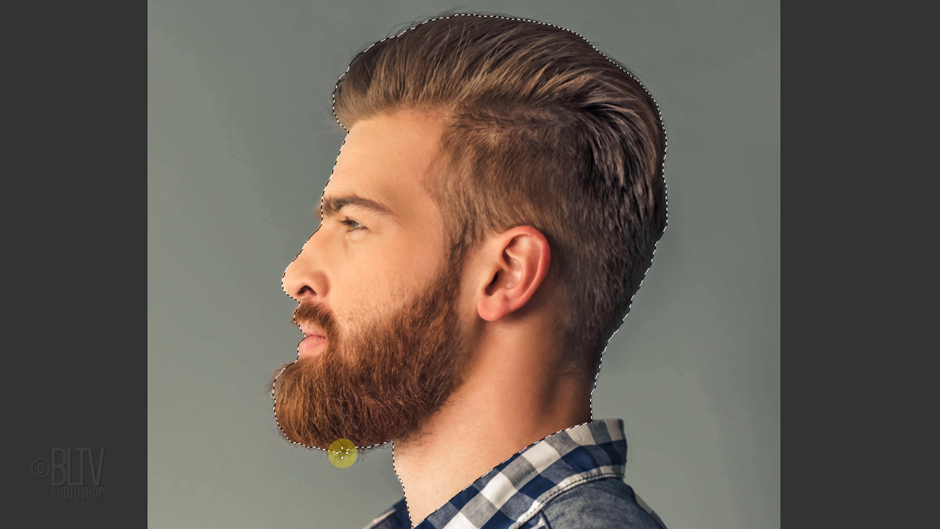
pyautogui.press('q')
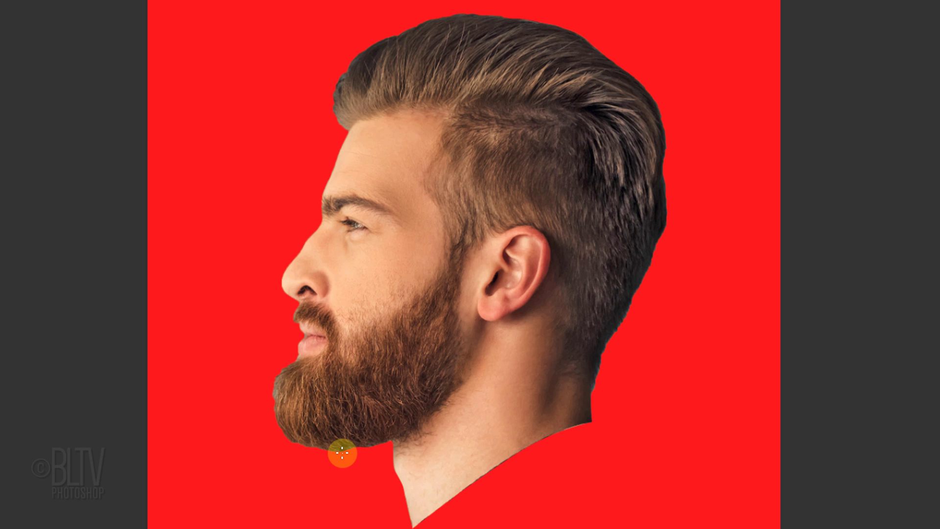
pyautogui.press('q')
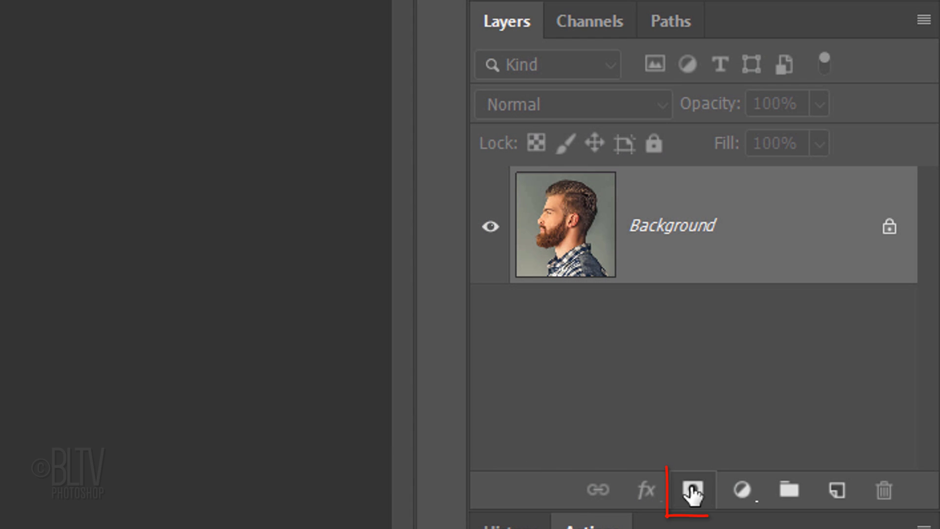
# Mask the portrait layer to the head selection and convert the masked layer to a Smart Object.
pyautogui.click(692, 492)
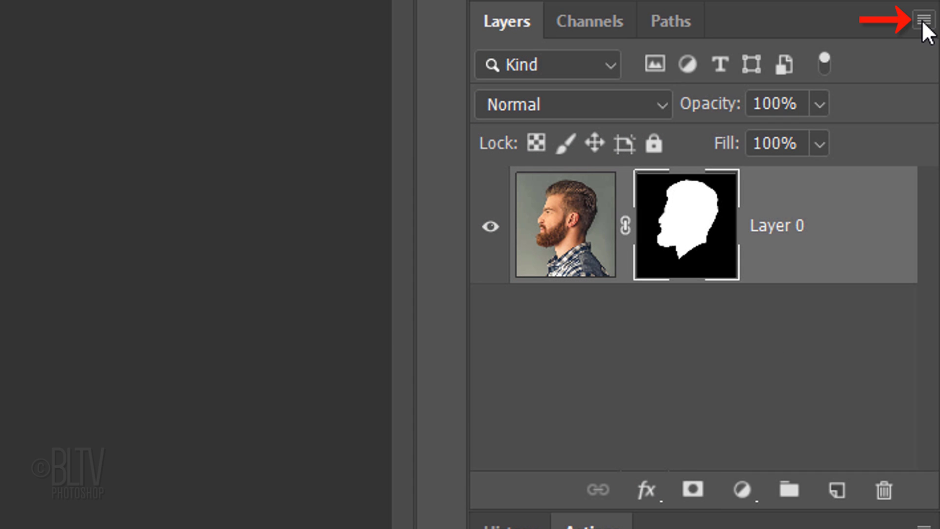
pyautogui.click(922, 19)
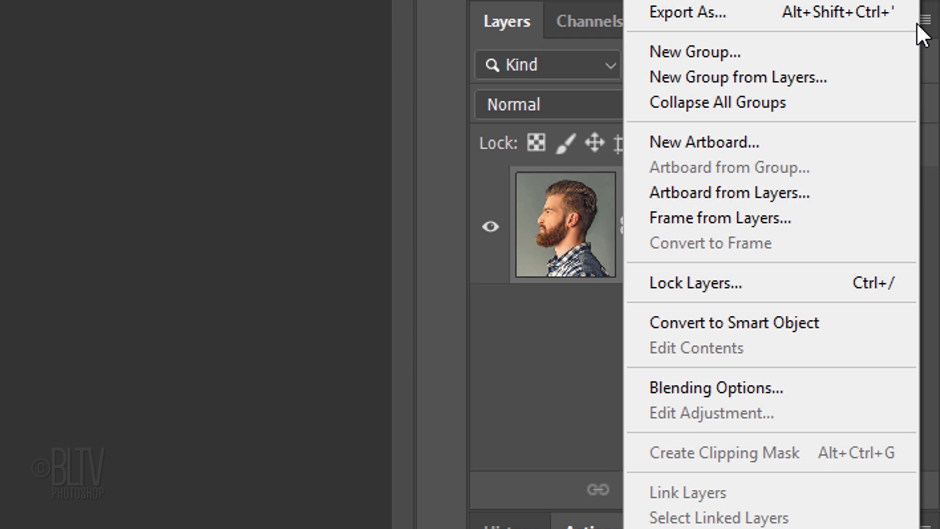
pyautogui.click(716, 323)
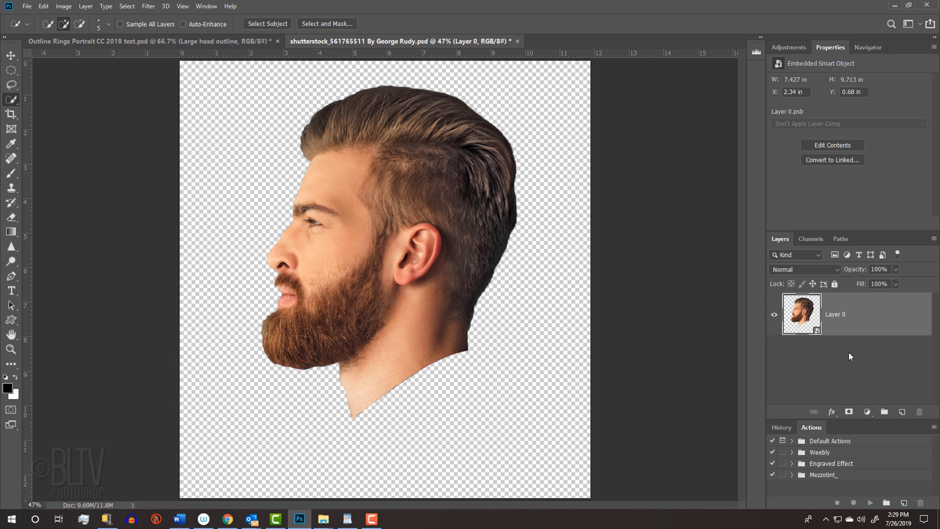
# Create a 1920 × 1080 px, 150 ppi RGB document with a black background and place the cut-out head centered in it.
pyautogui.hotkey('ctrl', 'n')
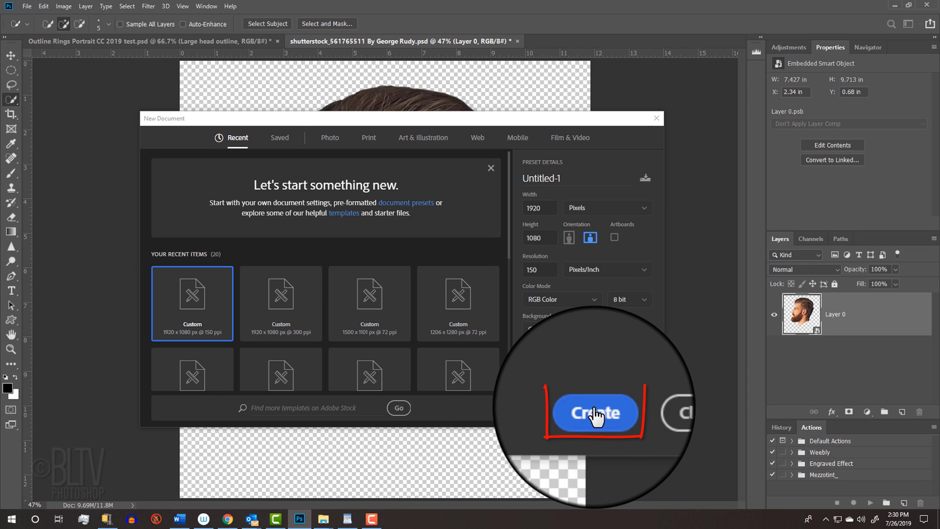
pyautogui.click(595, 412)
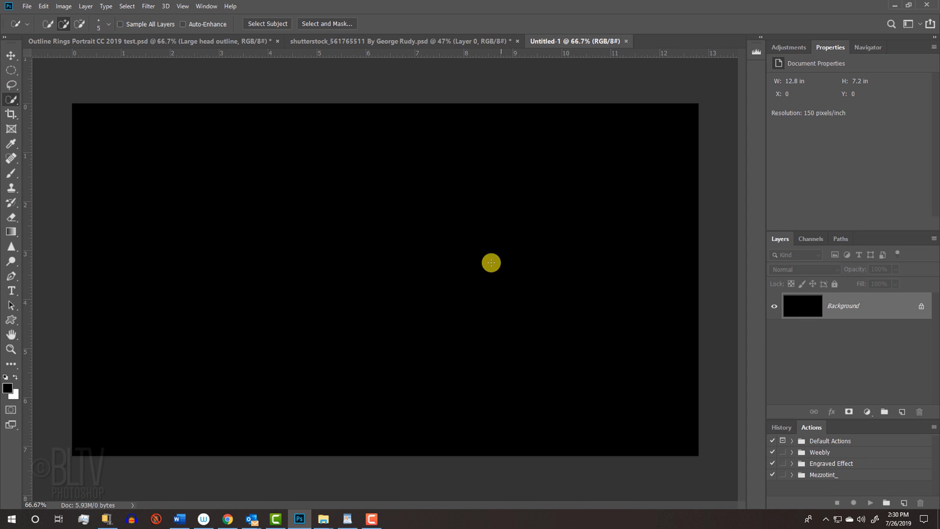
pyautogui.click(426, 42)
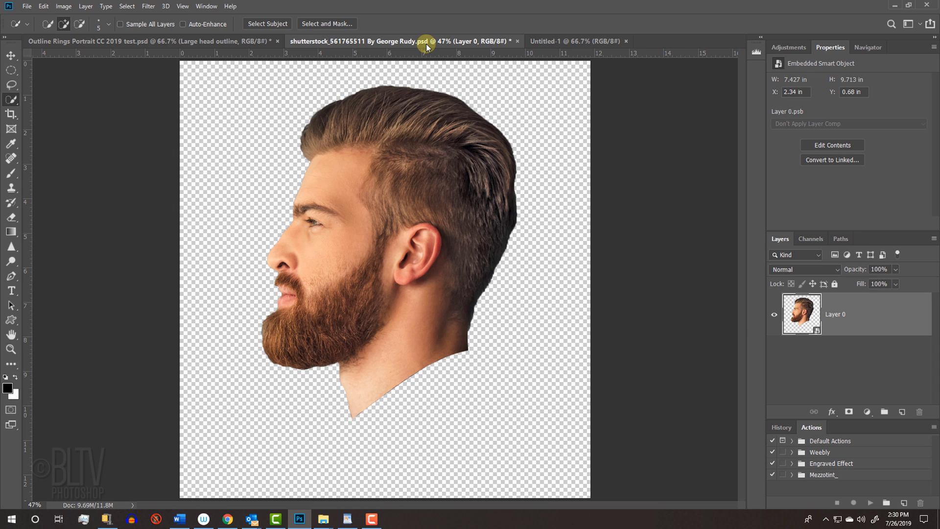
pyautogui.press('v')
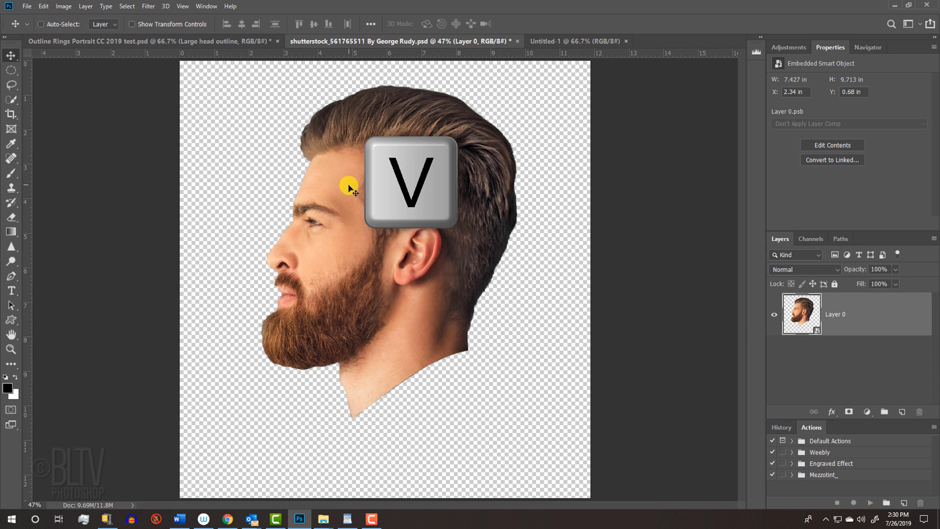
pyautogui.moveTo(349, 187); pyautogui.dragTo(542, 42)
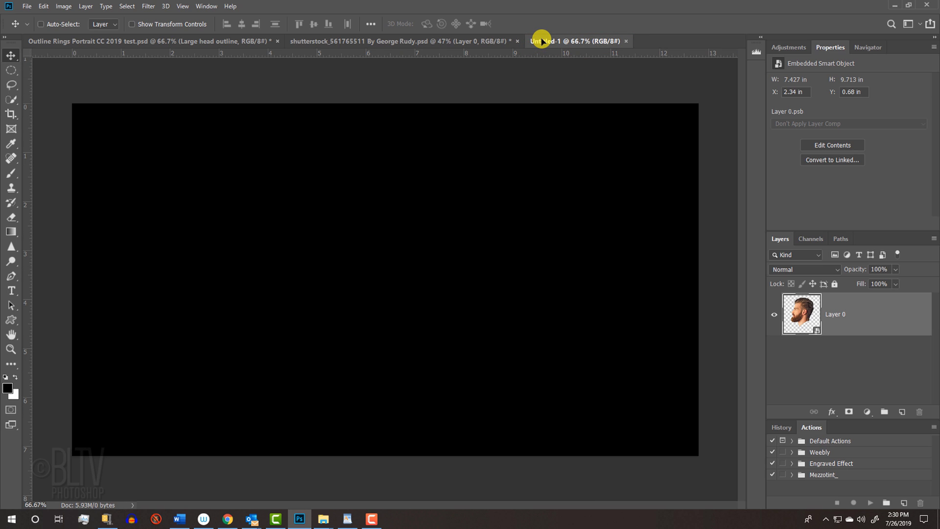
pyautogui.moveTo(542, 41); pyautogui.dragTo(501, 74)
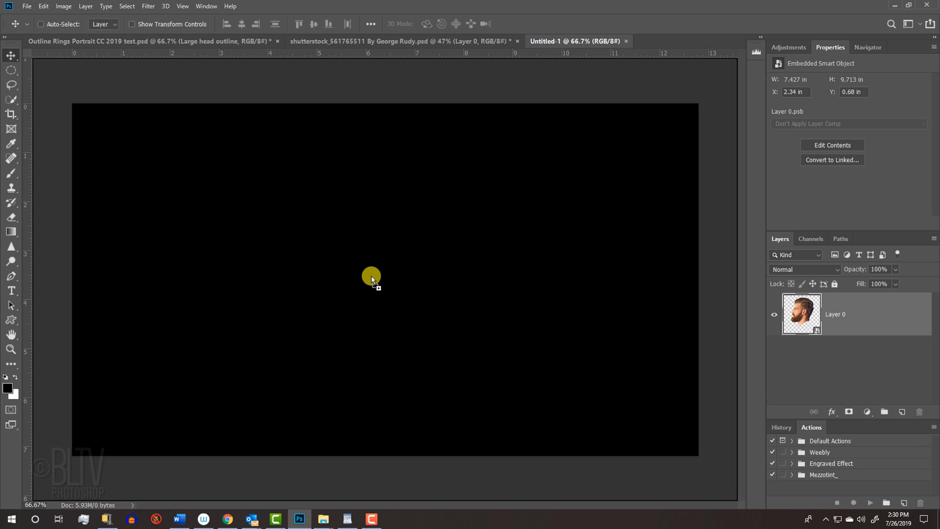
pyautogui.moveTo(371, 276); pyautogui.dragTo(372, 276)
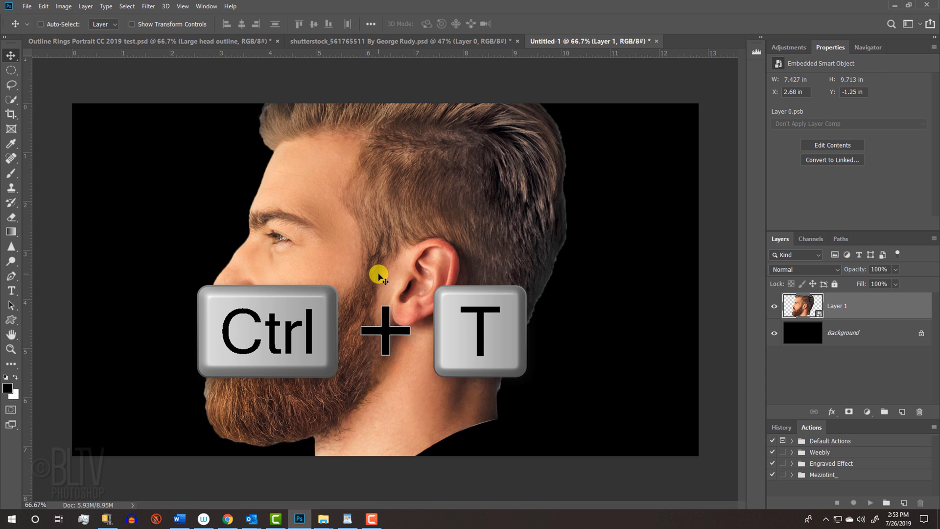
# Scale the head layer proportionally to 110% with Free Transform.
pyautogui.hotkey('ctrl', 't')
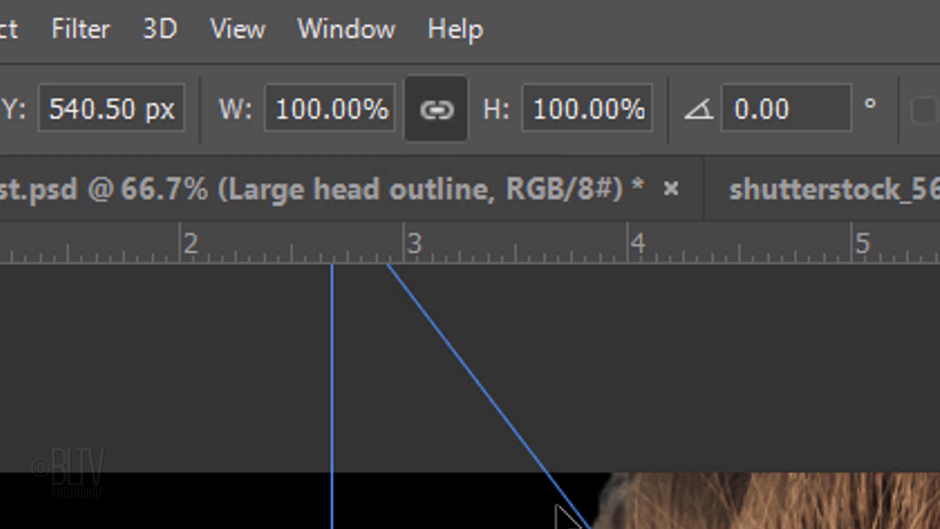
pyautogui.click(363, 105)
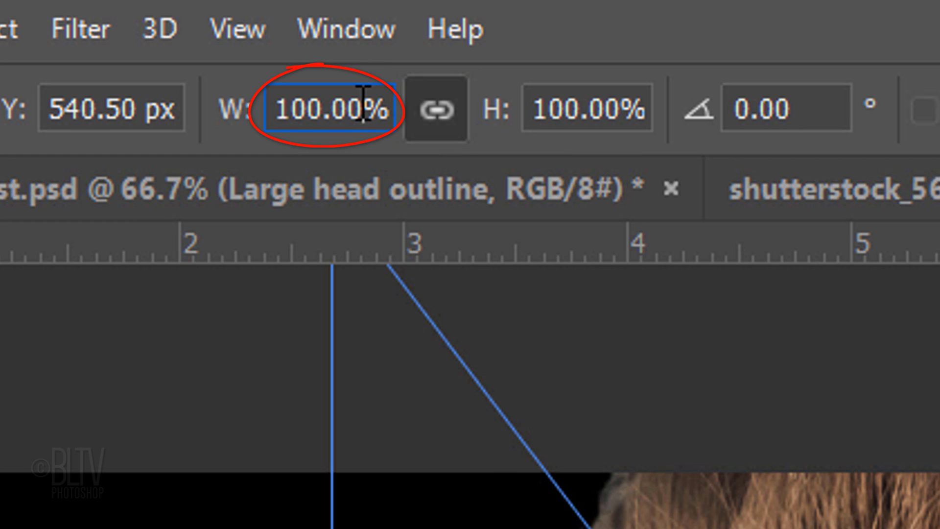
pyautogui.write('110')
pyautogui.press('Return')
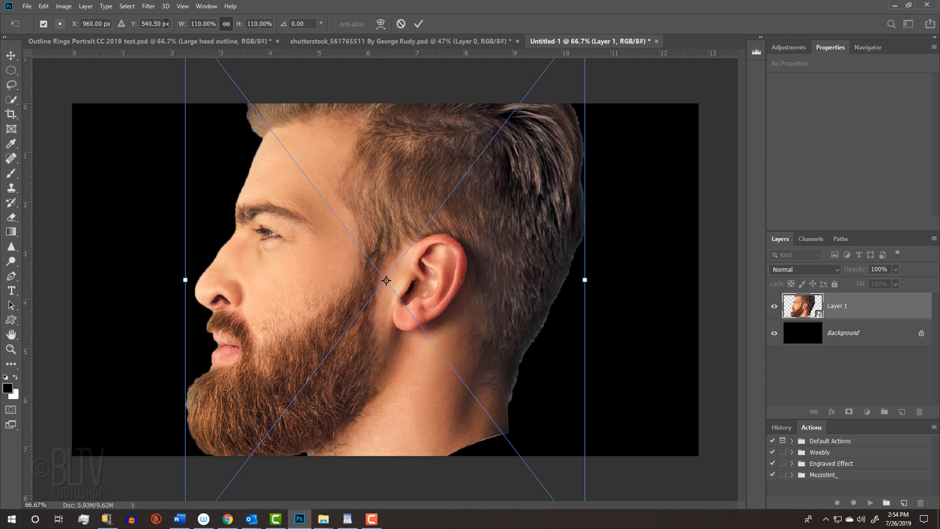
pyautogui.press('Return')
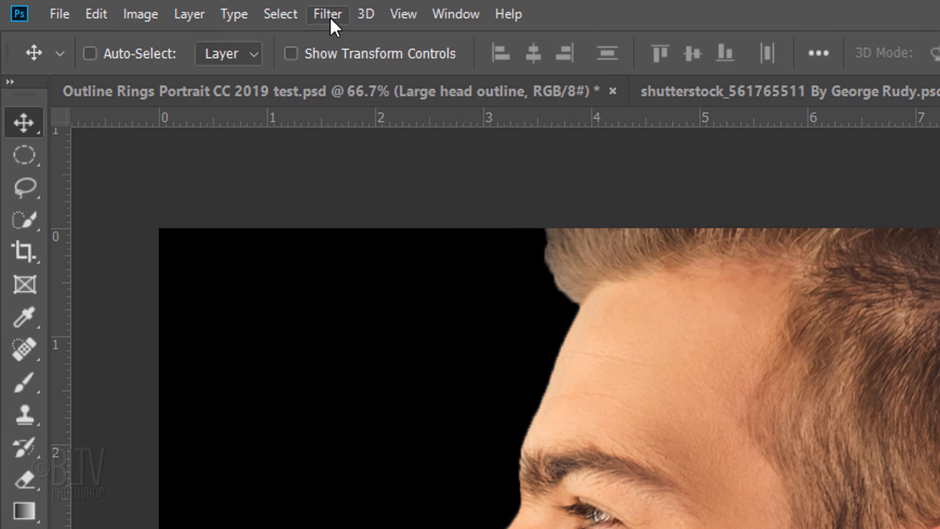
# Apply a Radial Blur to the head with amount 100, Zoom method and Best quality, and repeat the filter once.
pyautogui.click(332, 20)
pyautogui.moveTo(353, 254)
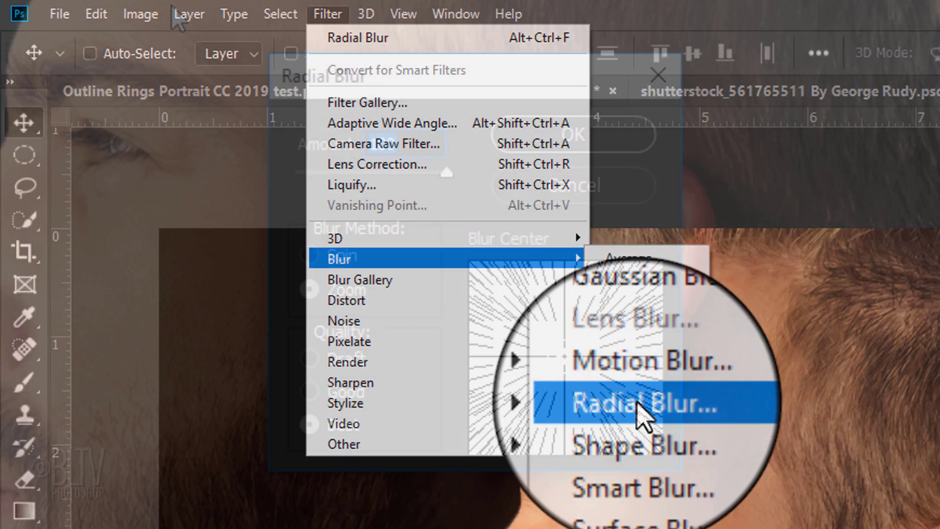
pyautogui.click(637, 403)
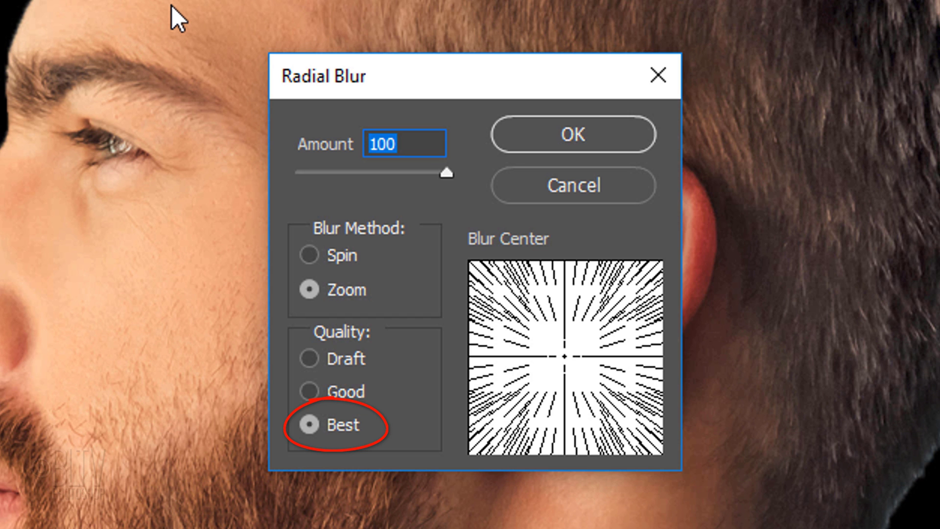
pyautogui.click(574, 142)
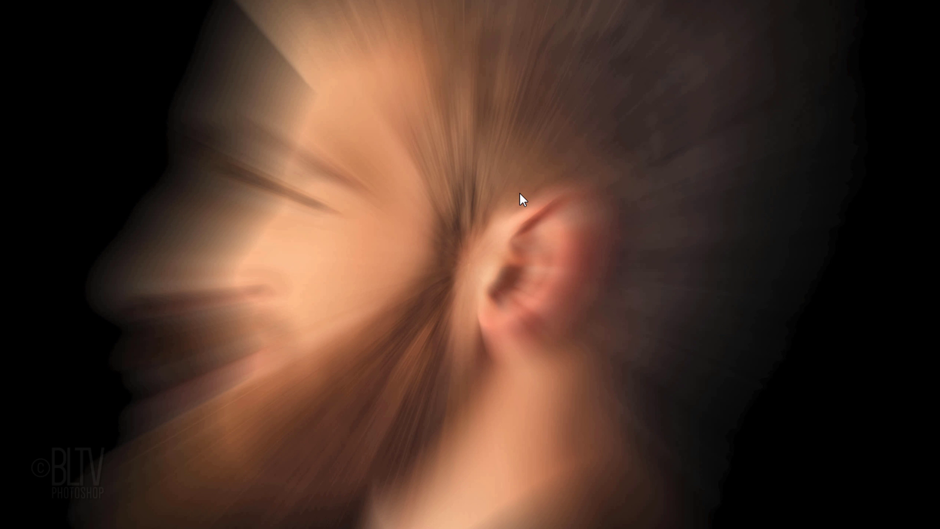
pyautogui.hotkey('ctrl', 'alt', 'f')
pyautogui.hotkey('ctrl', 'alt', 'f')
pyautogui.click(514, 193)
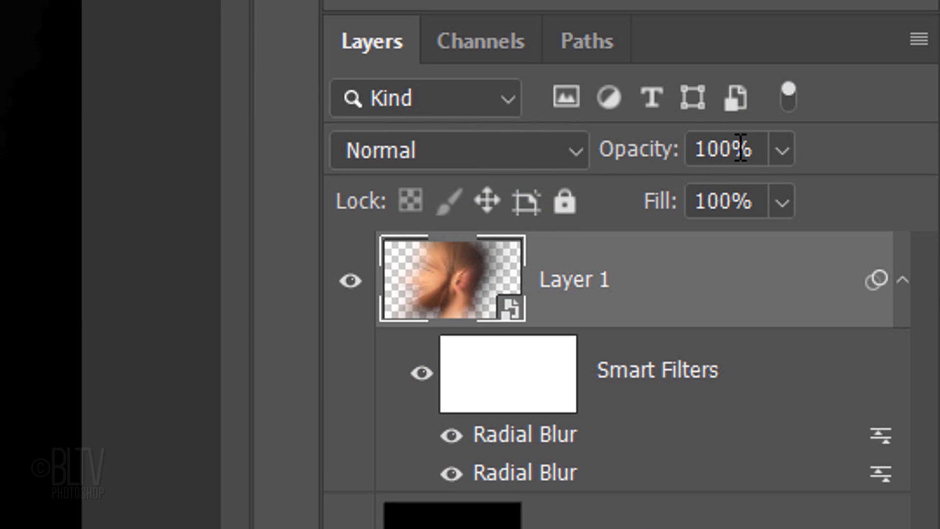
# Set the blurred head layer's opacity to 30% and collapse its Smart Filters list.
pyautogui.click(713, 150)
pyautogui.write('30')
pyautogui.press('Return')
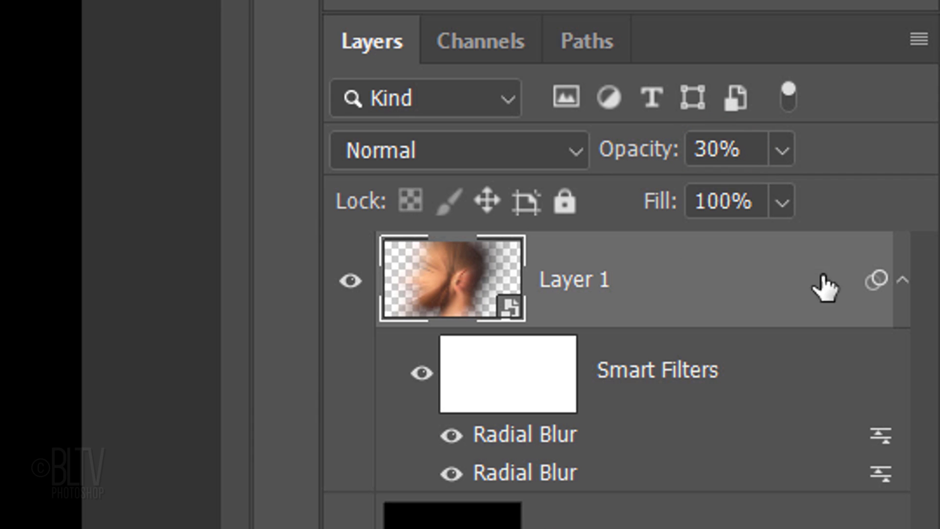
pyautogui.click(902, 281)
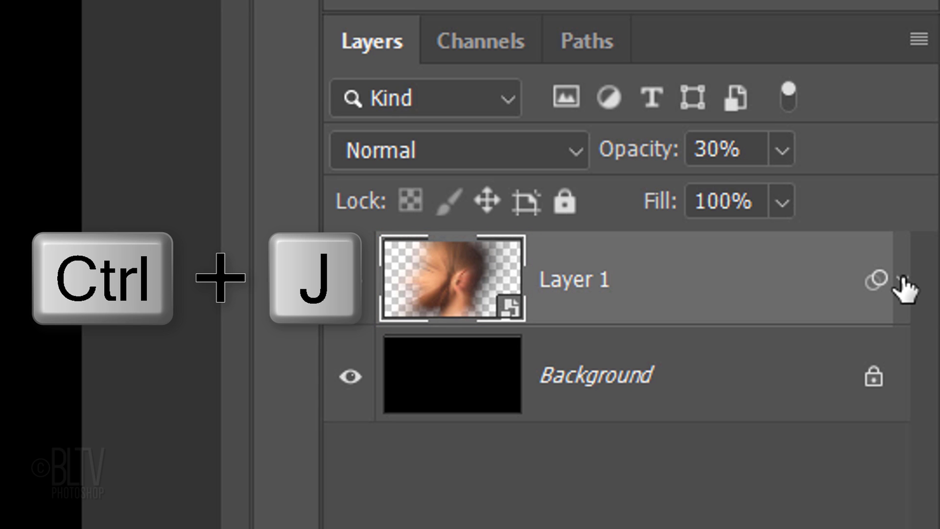
# Duplicate the blurred head layer, Layer 1, and scale the copy proportionally to 90% with Free Transform.
pyautogui.hotkey('ctrl', 'j')
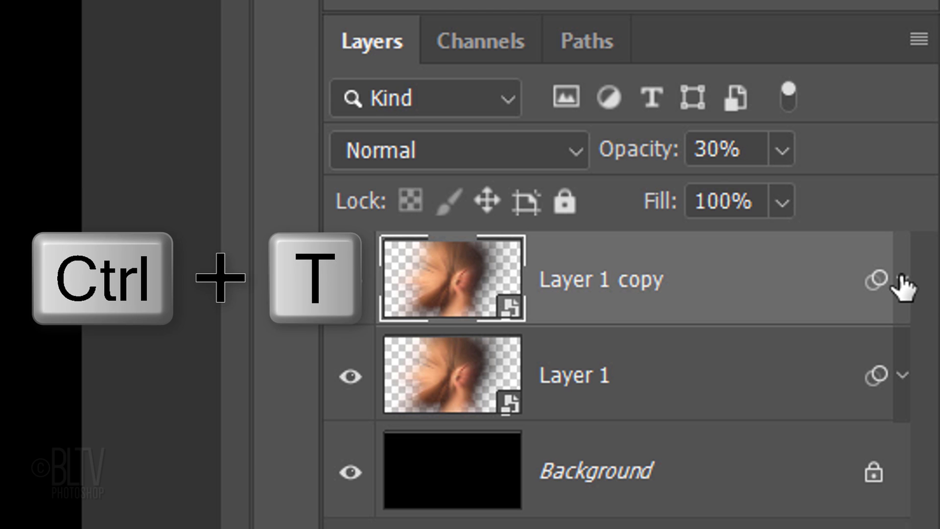
pyautogui.hotkey('ctrl', 't')
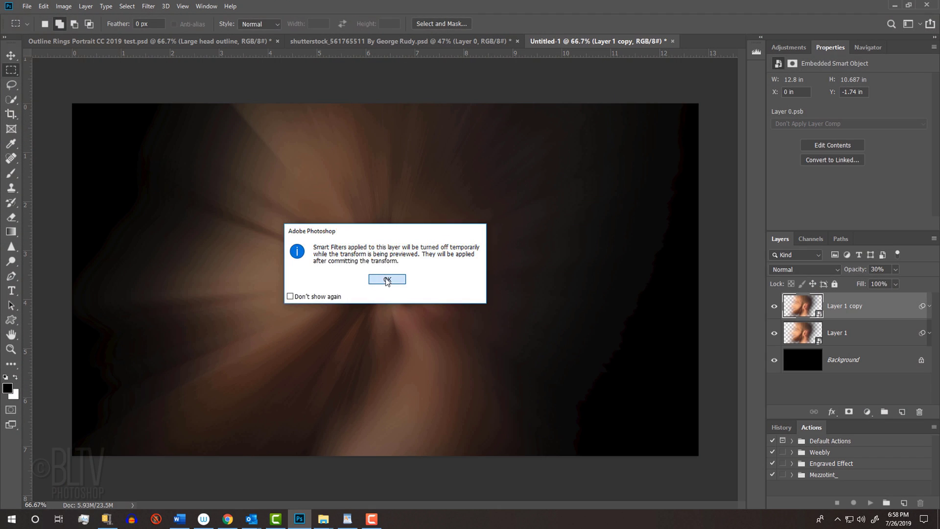
pyautogui.click(474, 315)
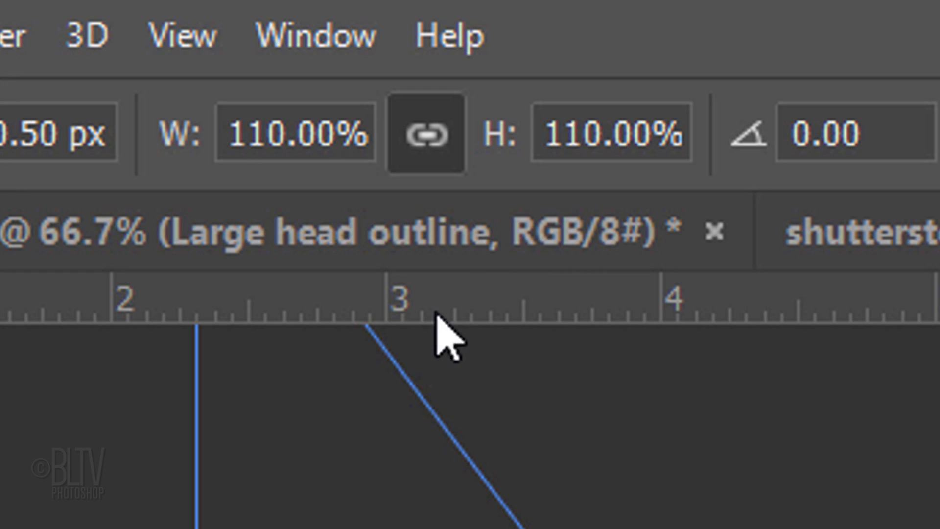
pyautogui.click(202, 23)
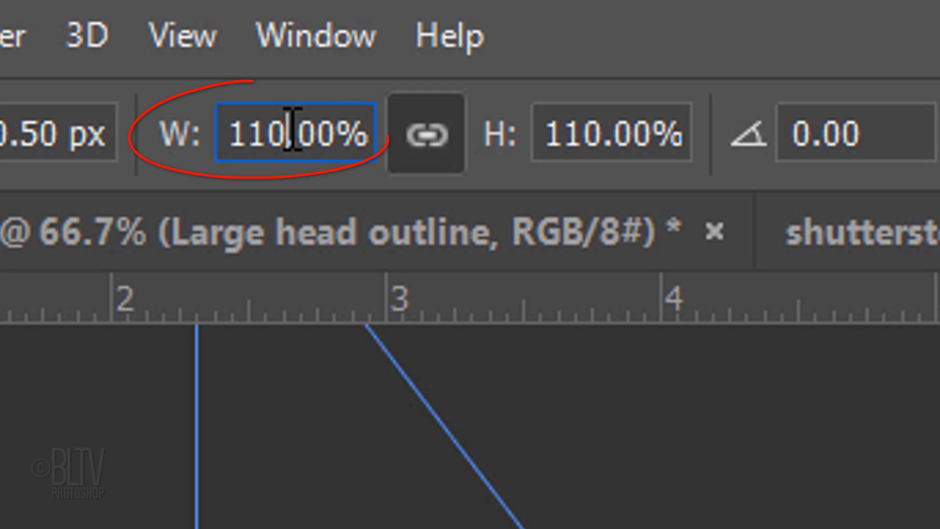
pyautogui.press('BackSpace')
pyautogui.press('BackSpace')
pyautogui.press('BackSpace')
pyautogui.write('90')
pyautogui.press('Return')
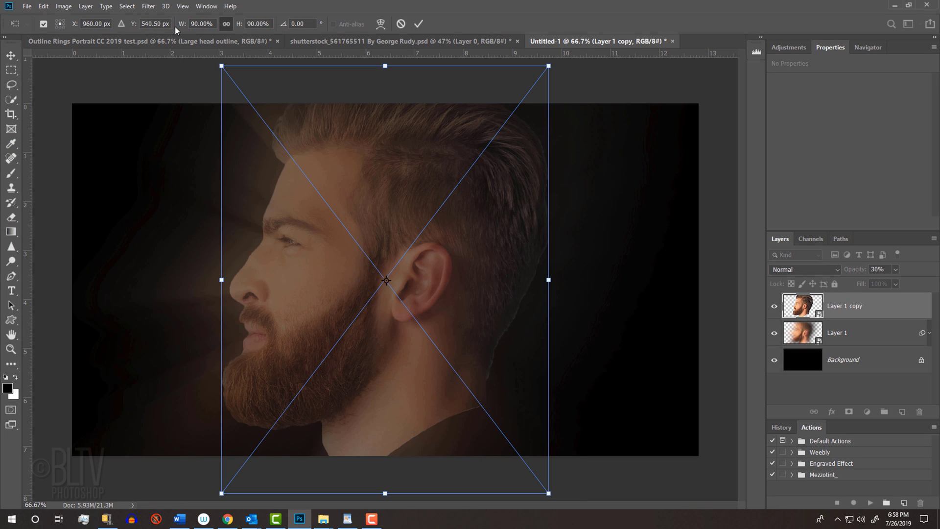
pyautogui.press('Return')
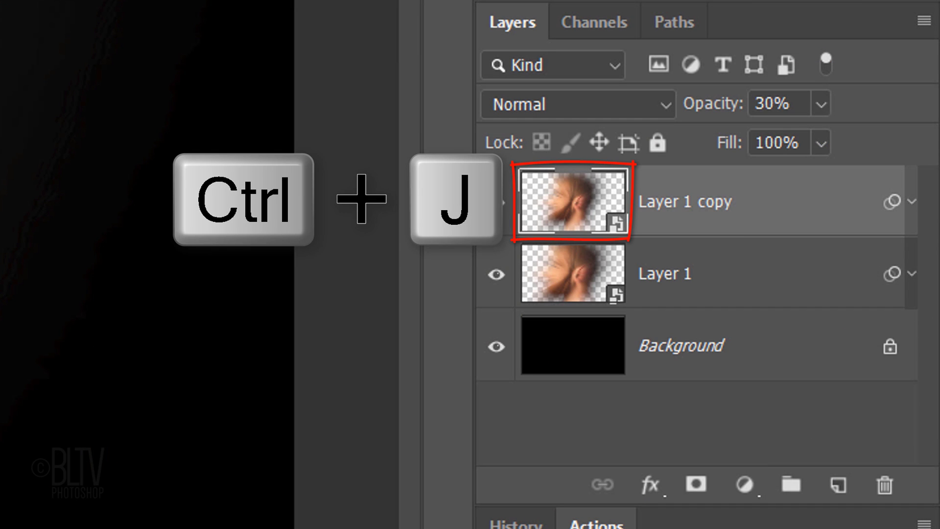
# Duplicate Layer 1 copy and scale the new duplicate proportionally to 70% with Free Transform.
pyautogui.hotkey('ctrl', 'j')
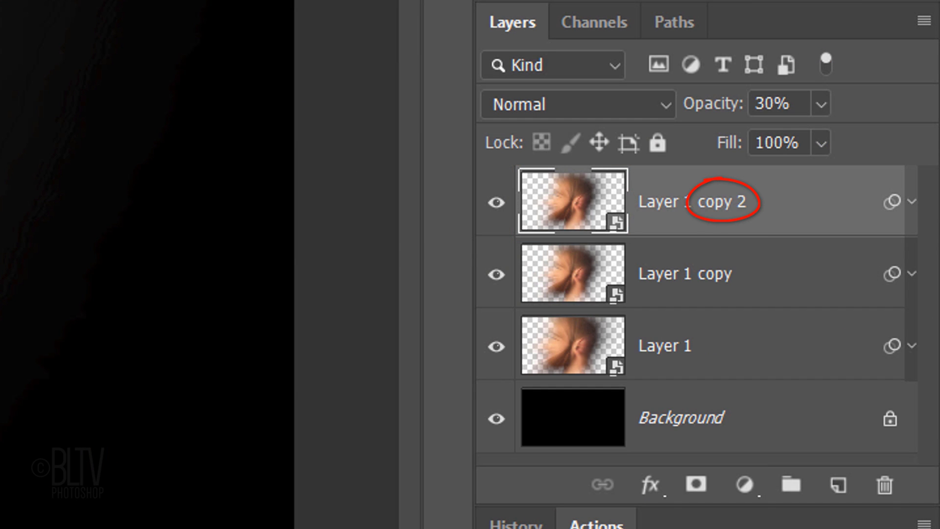
pyautogui.hotkey('ctrl', 't')
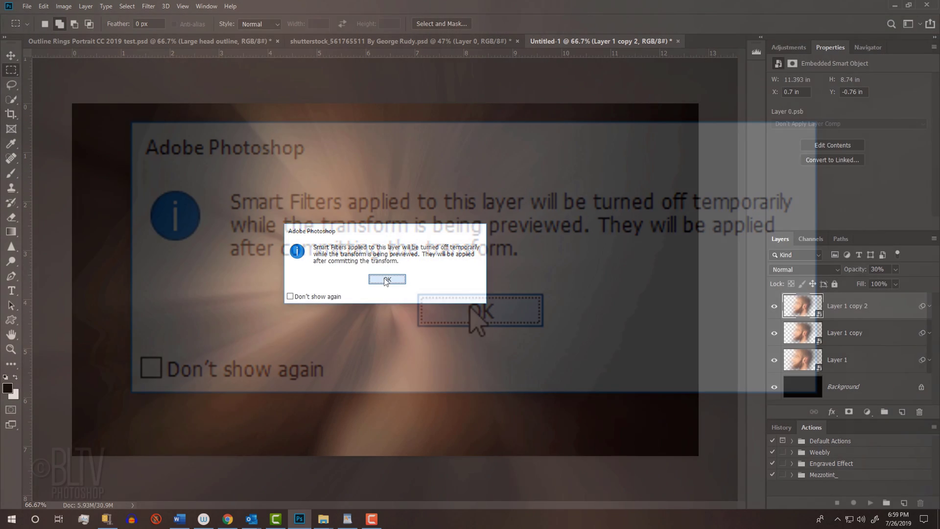
pyautogui.click(471, 309)
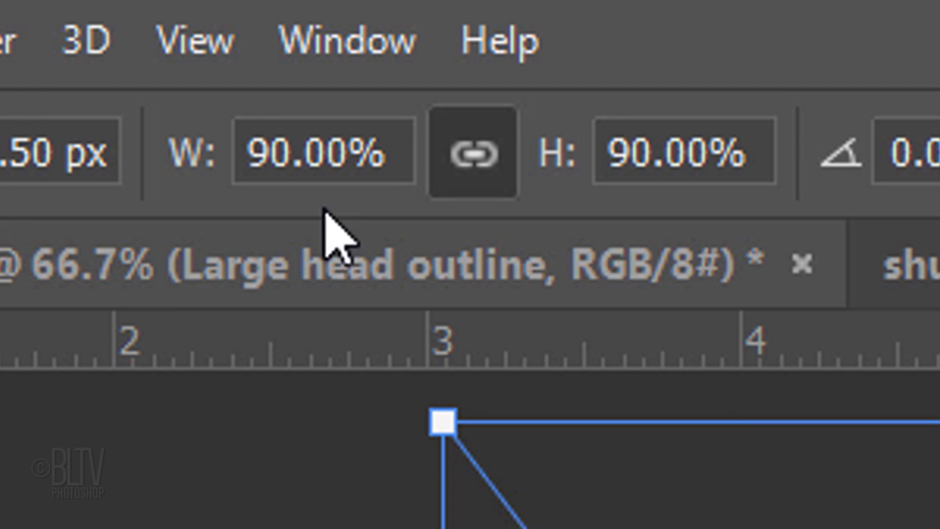
pyautogui.doubleClick(193, 24)
pyautogui.write('70')
pyautogui.press('Return')
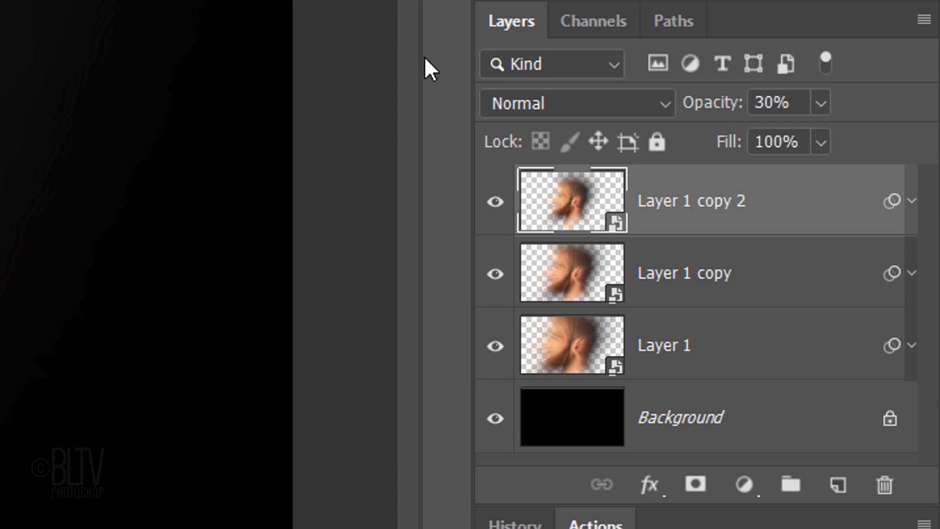
# Set Layer 1 copy 2 to the Hard Light blend mode with 60% opacity.
pyautogui.click(802, 268)
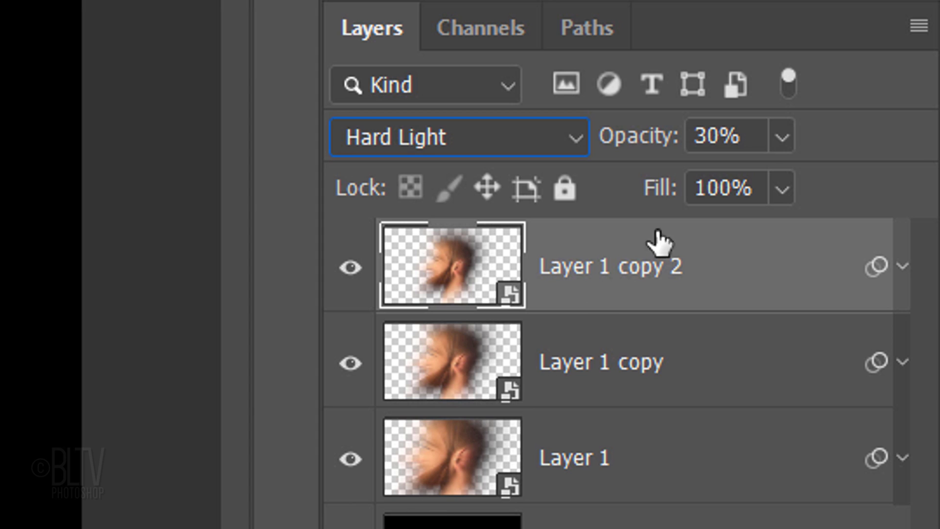
pyautogui.click(755, 141)
pyautogui.moveTo(605, 142); pyautogui.dragTo(620, 142)
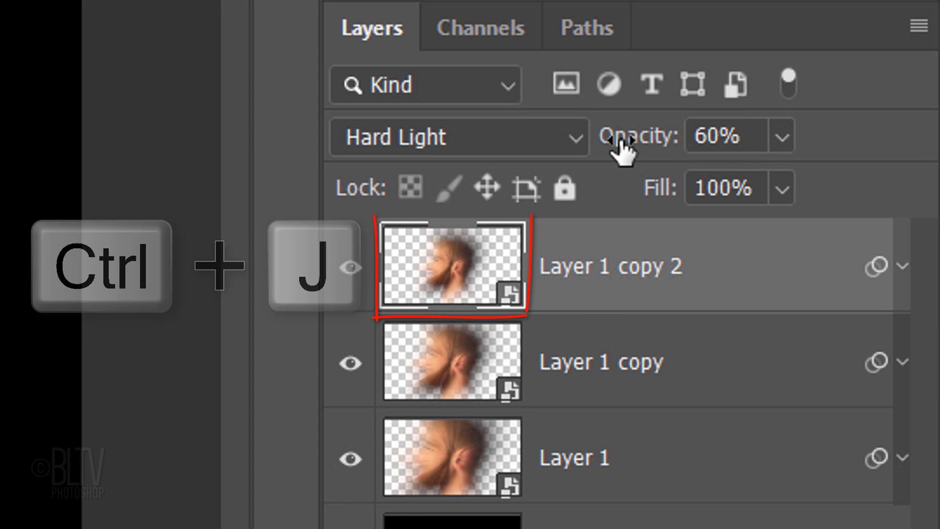
# Duplicate Layer 1 copy 2 and set the duplicate to Normal blend mode with 100% opacity.
pyautogui.hotkey('ctrl', 'j')
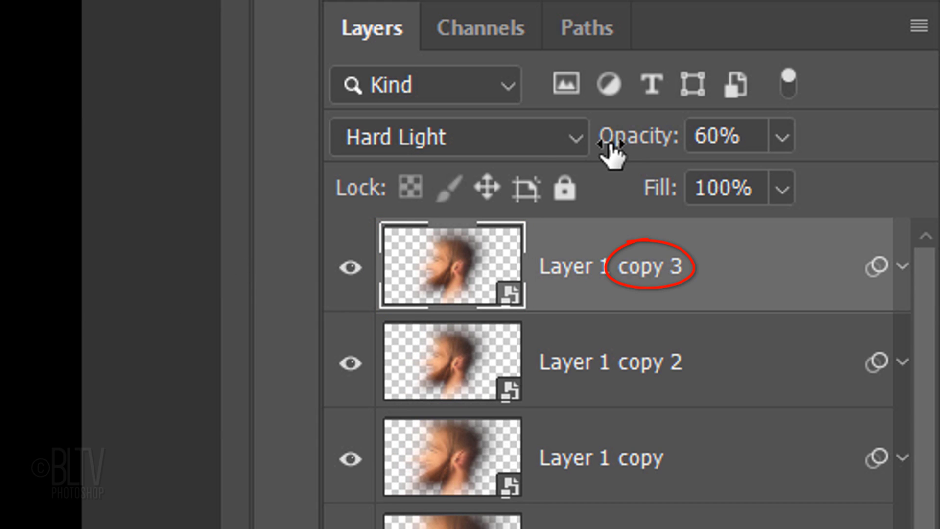
pyautogui.click(440, 147)
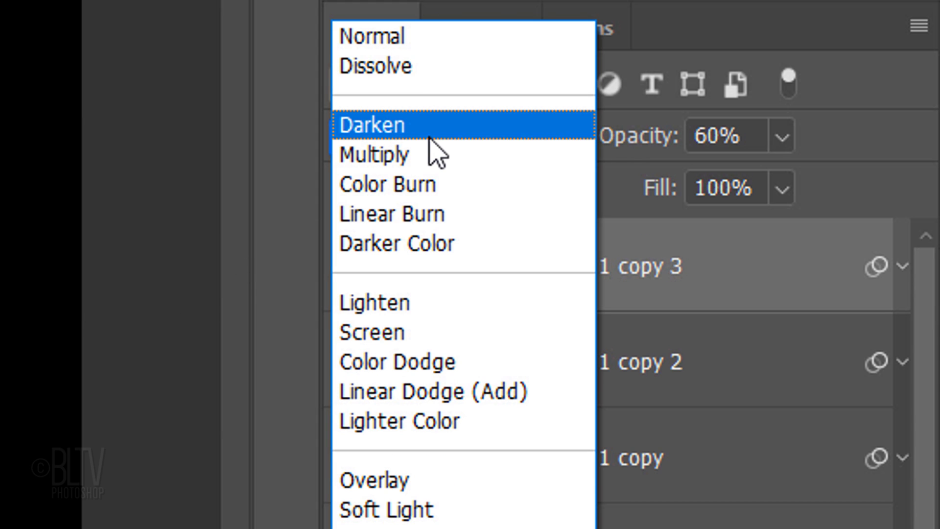
pyautogui.click(402, 47)
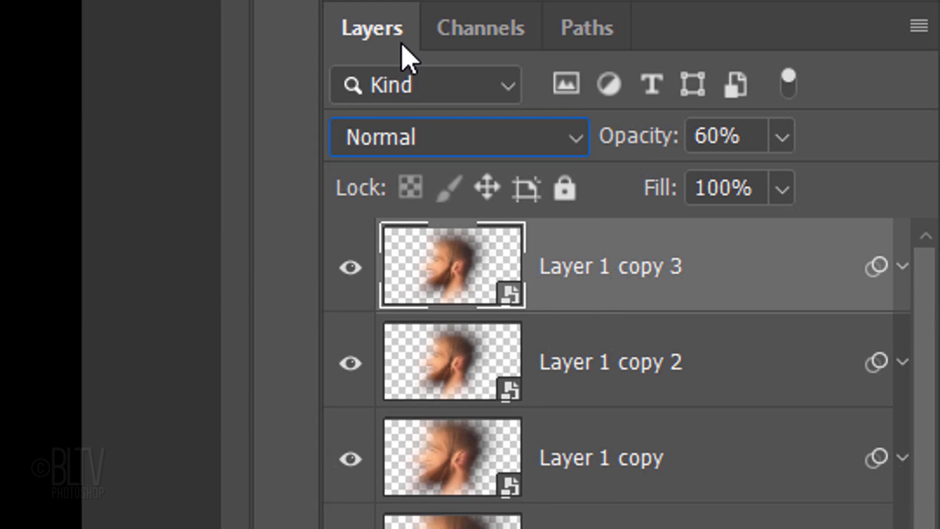
pyautogui.click(782, 140)
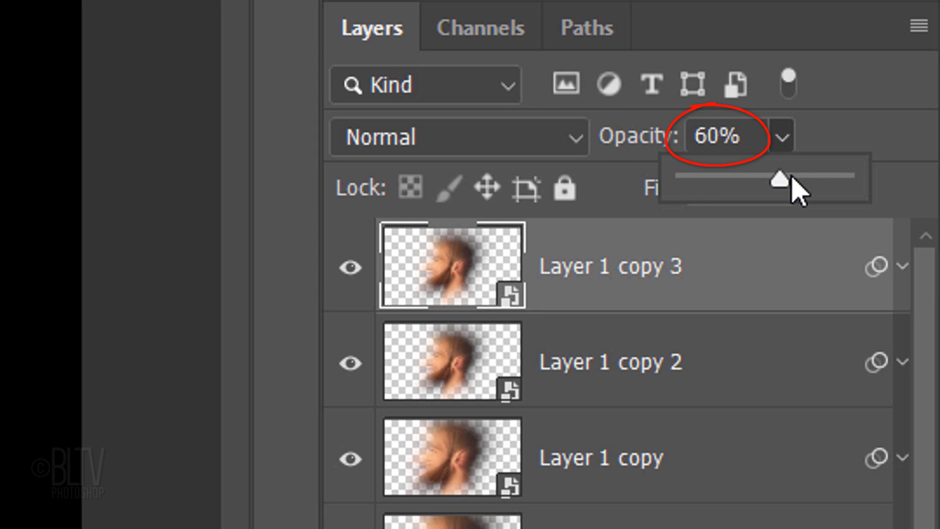
pyautogui.moveTo(785, 179); pyautogui.dragTo(888, 179)
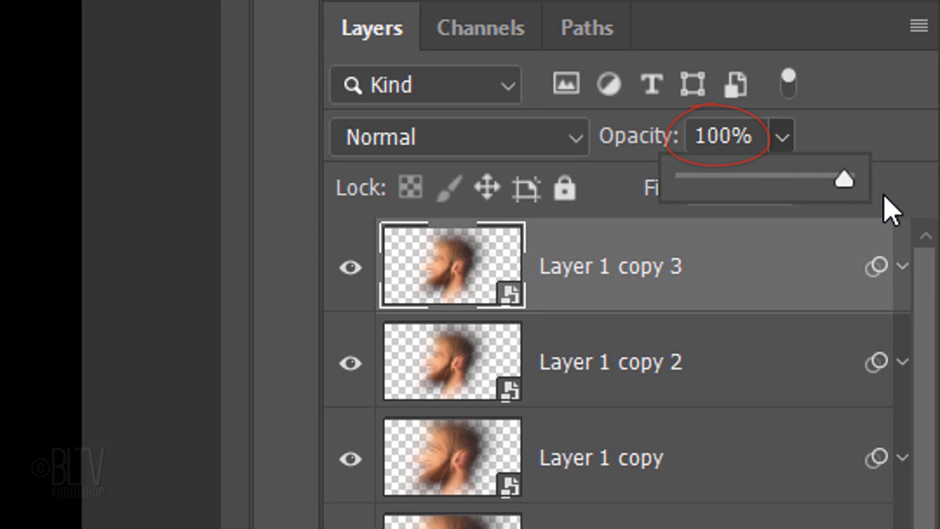
# Hide the Smart Filters of Layer 1 copy 3 and scale the layer proportionally to 60% with Free Transform.
pyautogui.click(902, 266)
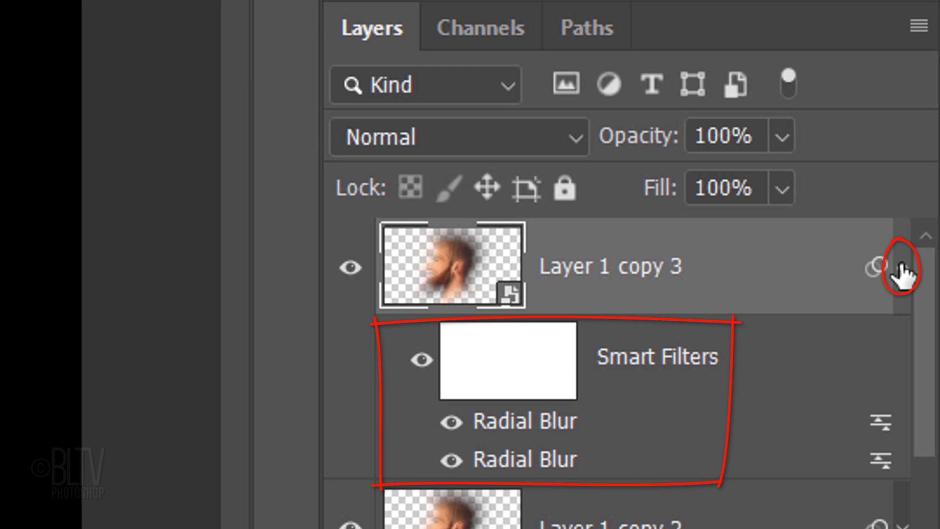
pyautogui.click(421, 362)
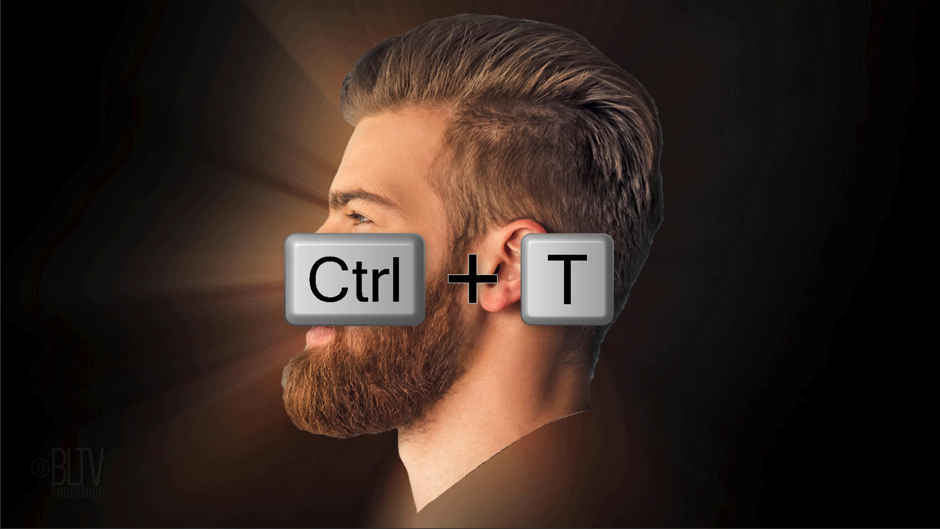
pyautogui.hotkey('ctrl', 't')
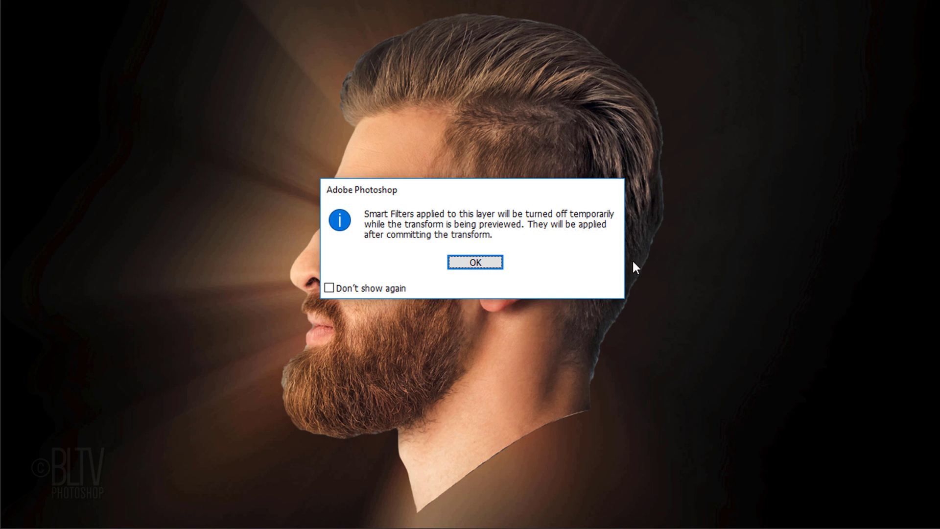
pyautogui.click(475, 261)
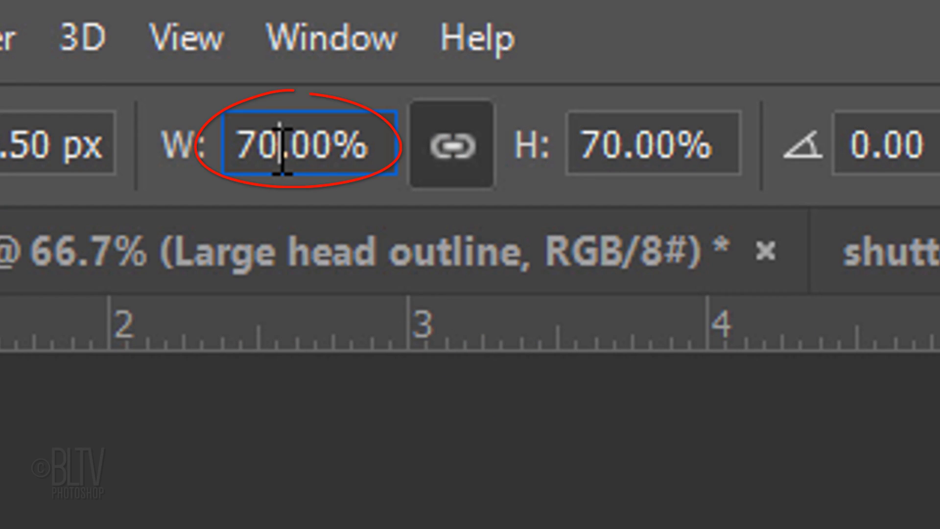
pyautogui.moveTo(281, 151); pyautogui.dragTo(237, 147)
pyautogui.write('60')
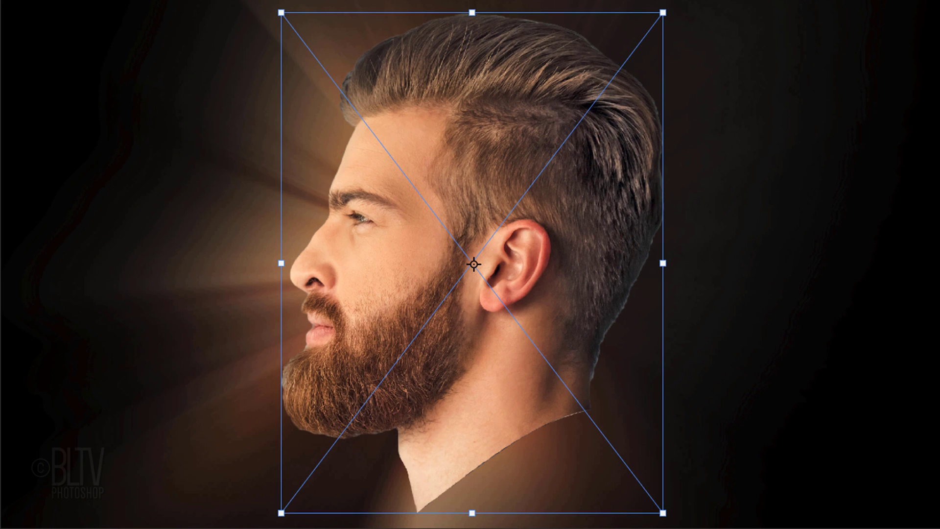
pyautogui.press('Return')
pyautogui.press('Return')
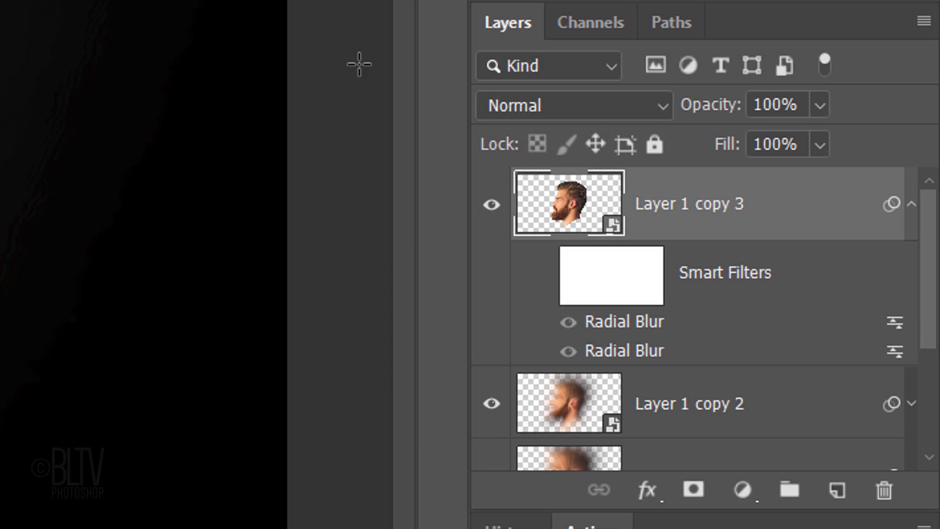
# Add a black Color Overlay in Normal mode at 100% opacity to Layer 1 copy 3 and collapse its effects list.
pyautogui.doubleClick(788, 211)
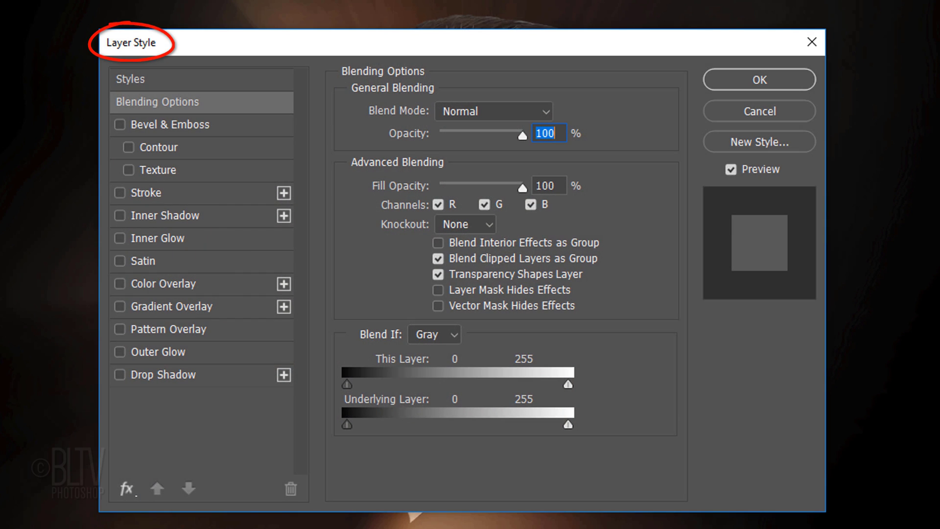
pyautogui.click(156, 284)
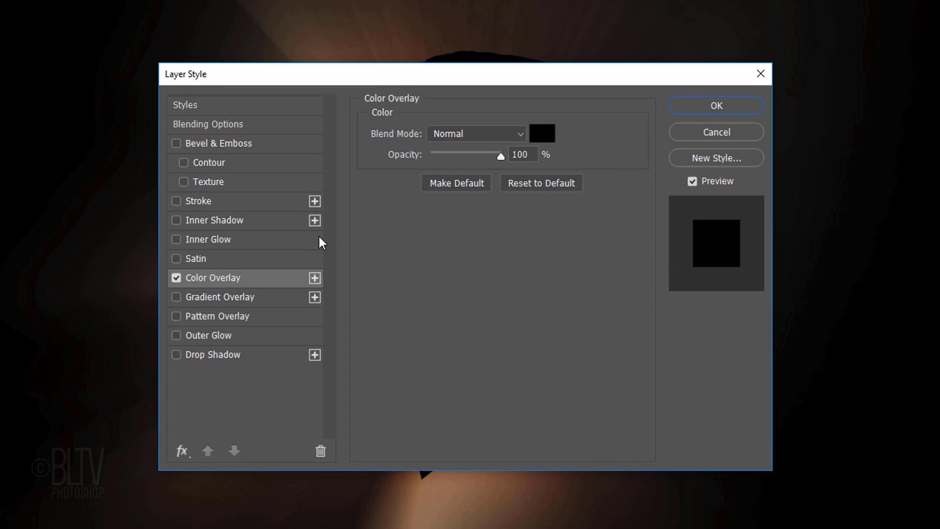
pyautogui.click(708, 105)
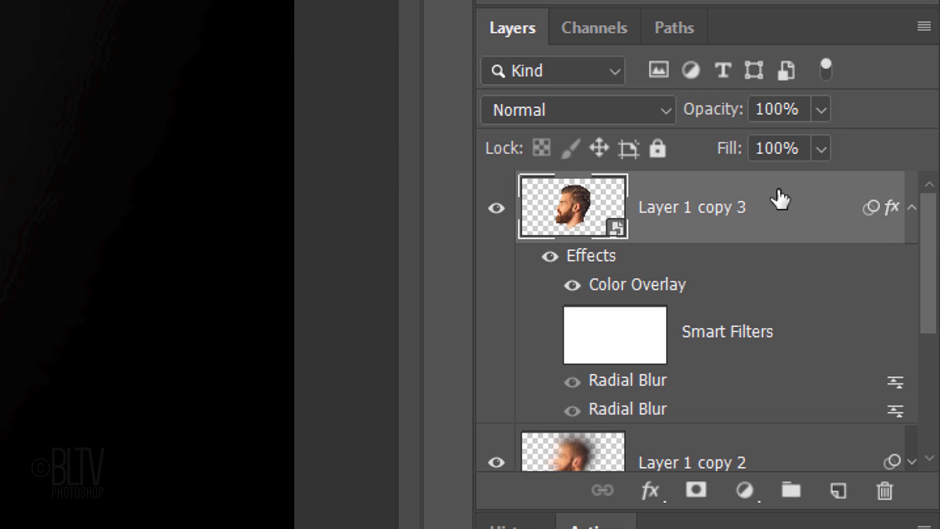
pyautogui.click(912, 212)
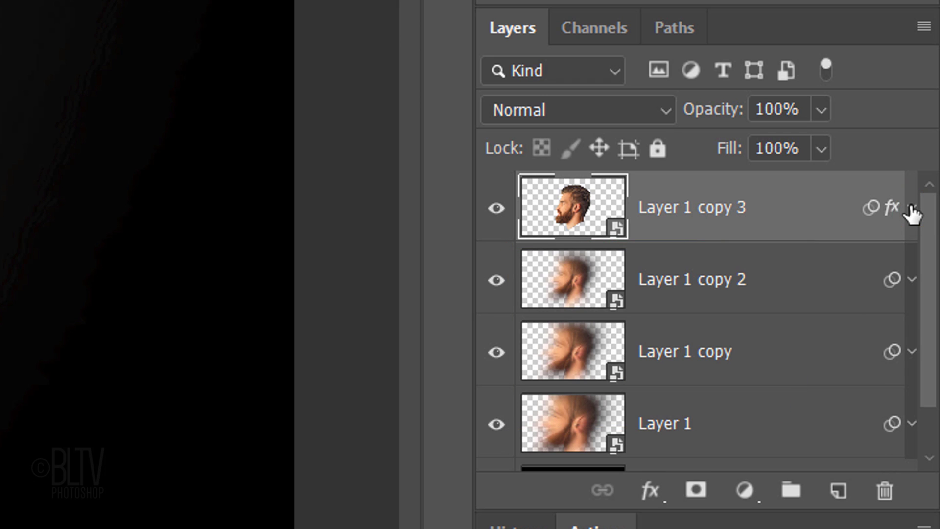
# Duplicate Layer 1 copy 2, move the duplicate to the top of the layer stack and scale it down with Free Transform.
pyautogui.click(811, 285)
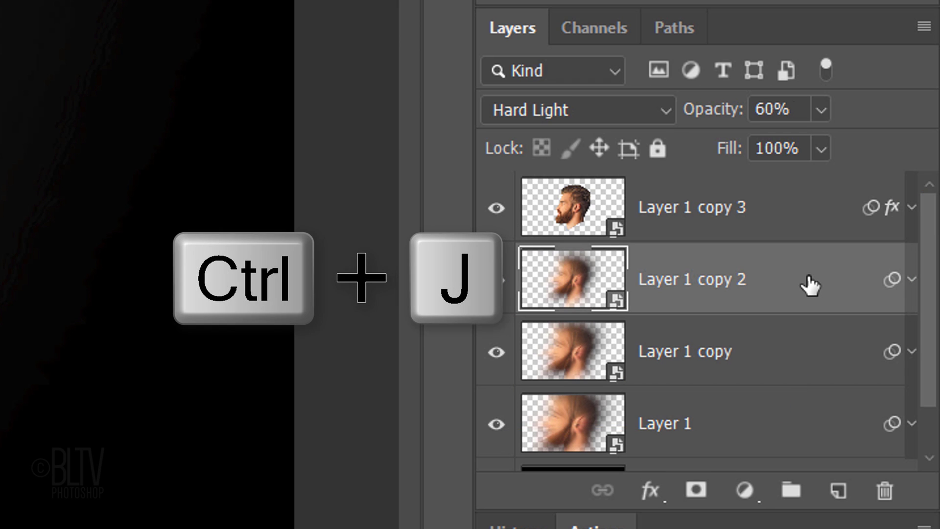
pyautogui.hotkey('ctrl', 'j')
pyautogui.moveTo(810, 284); pyautogui.dragTo(789, 173)
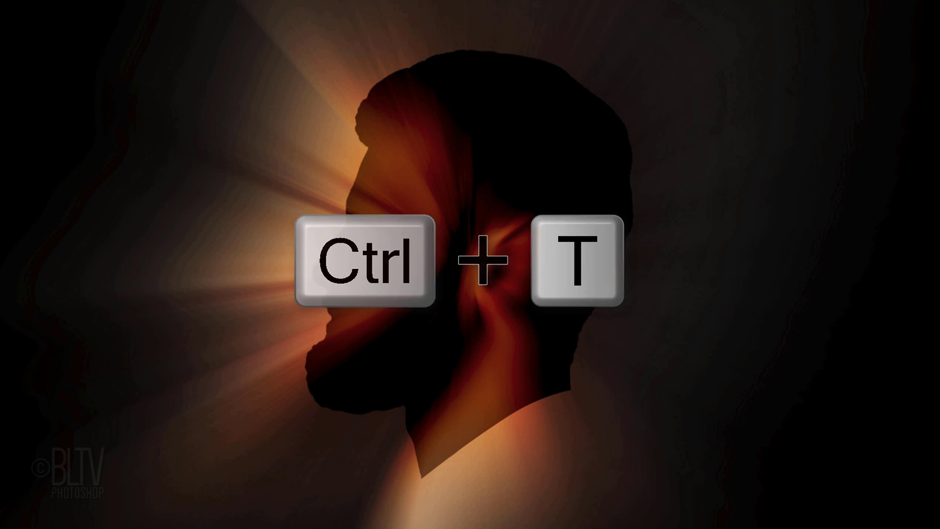
pyautogui.hotkey('ctrl', 't')
pyautogui.click(476, 261)
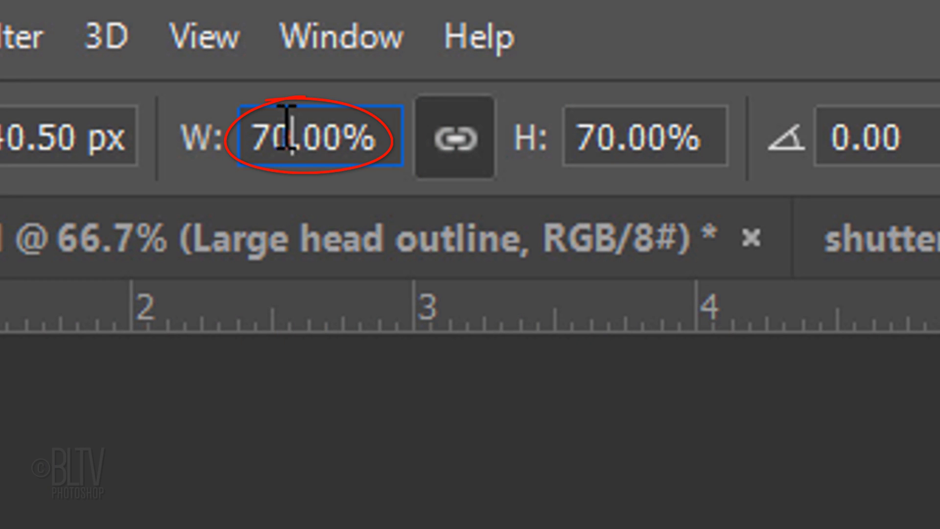
pyautogui.moveTo(208, 138); pyautogui.dragTo(191, 139)
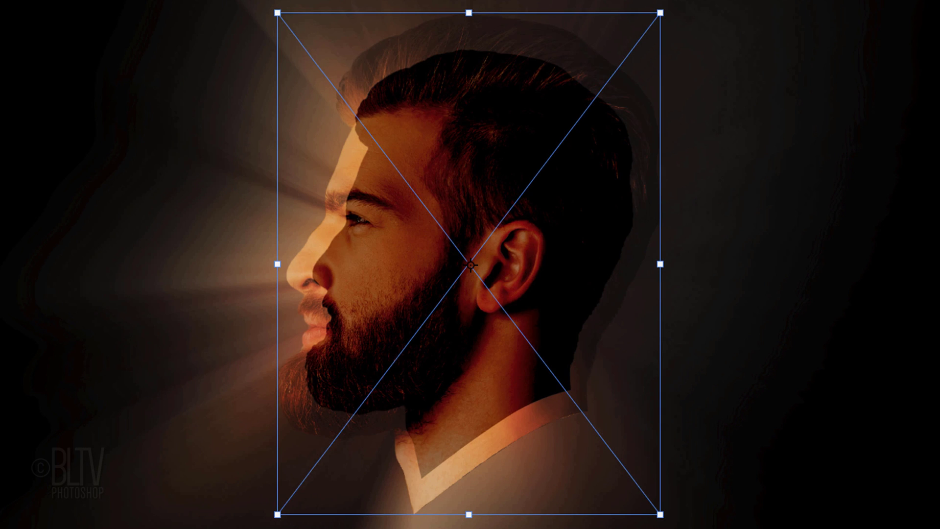
pyautogui.press('Return')
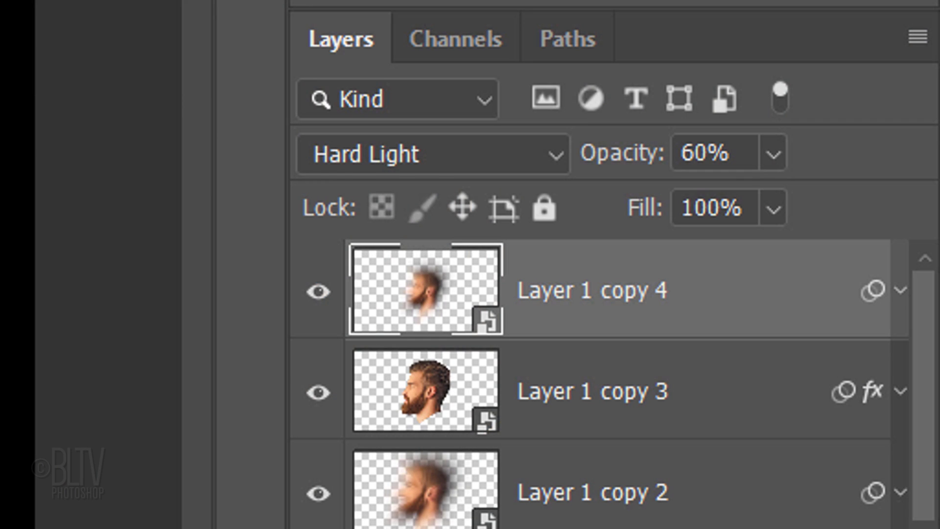
# Set the topmost blurred head layer, Layer 1 copy 4, to Normal blend mode with 50% opacity.
pyautogui.click(424, 155)
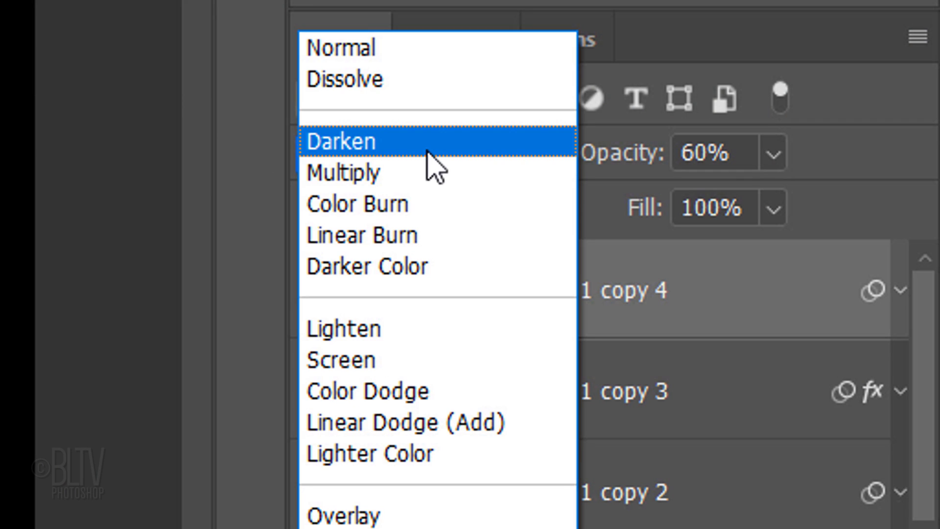
pyautogui.click(394, 54)
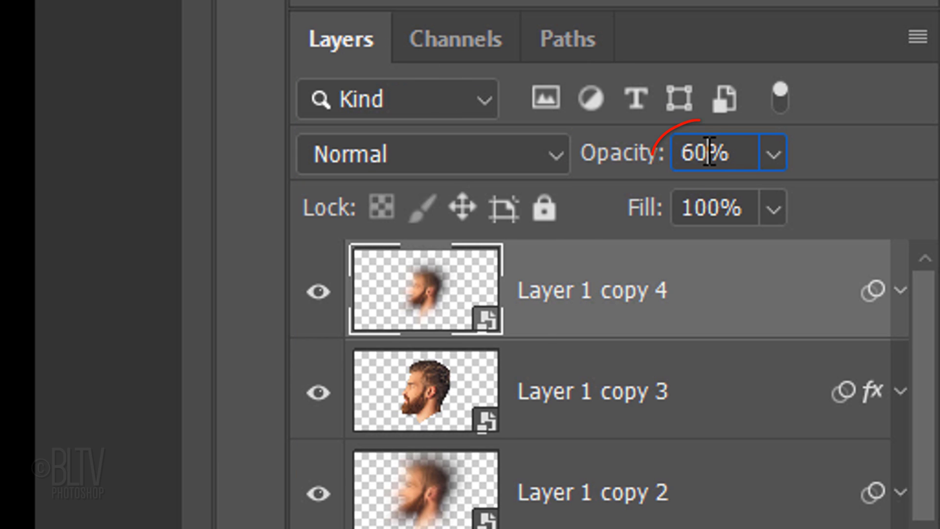
pyautogui.press('5')
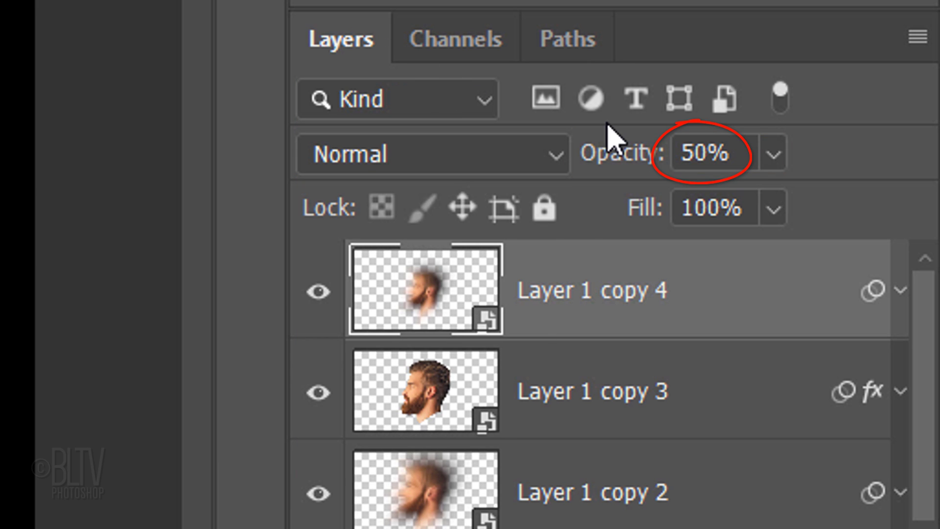
# Duplicate Layer 1 copy 4 and set the duplicate's opacity to 100%.
pyautogui.hotkey('ctrl', 'j')
pyautogui.click(773, 155)
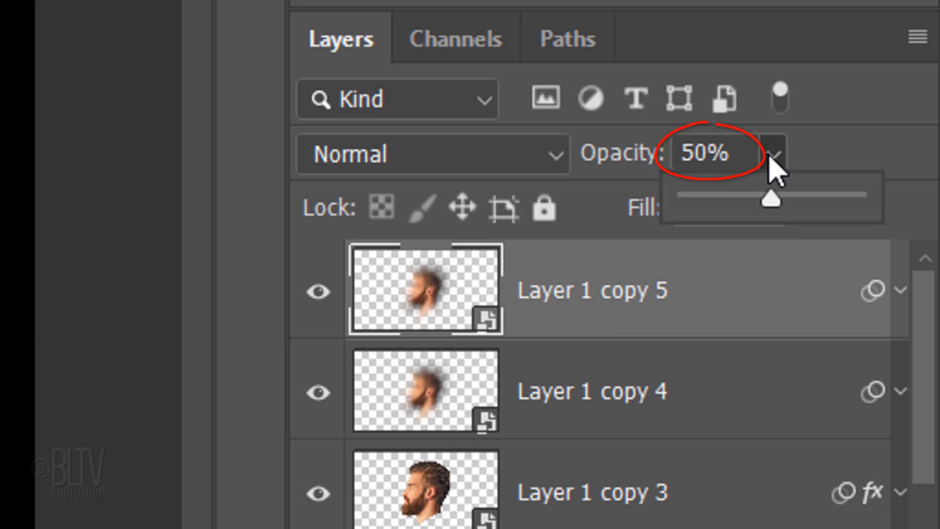
pyautogui.moveTo(772, 199); pyautogui.dragTo(936, 222)
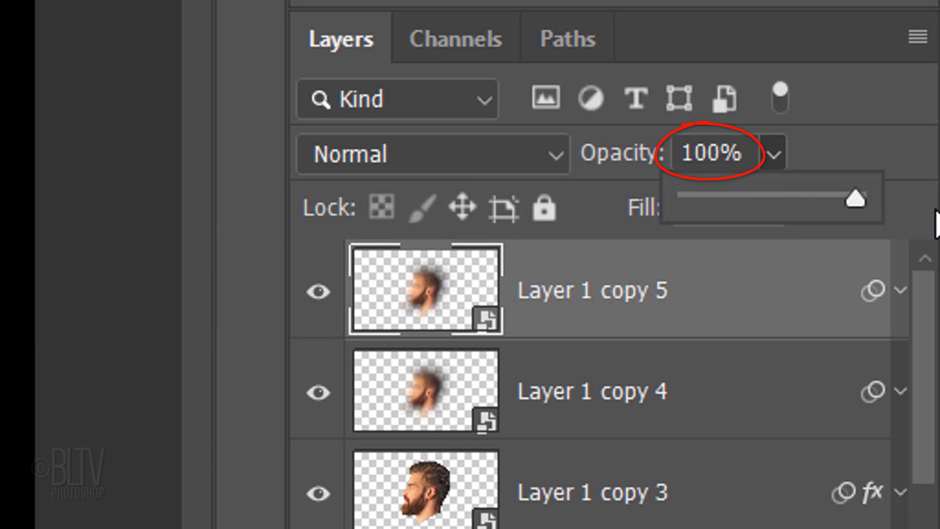
# Hide the Smart Filters of Layer 1 copy 5 and scale the layer proportionally to 30% with Free Transform.
pyautogui.click(884, 293)
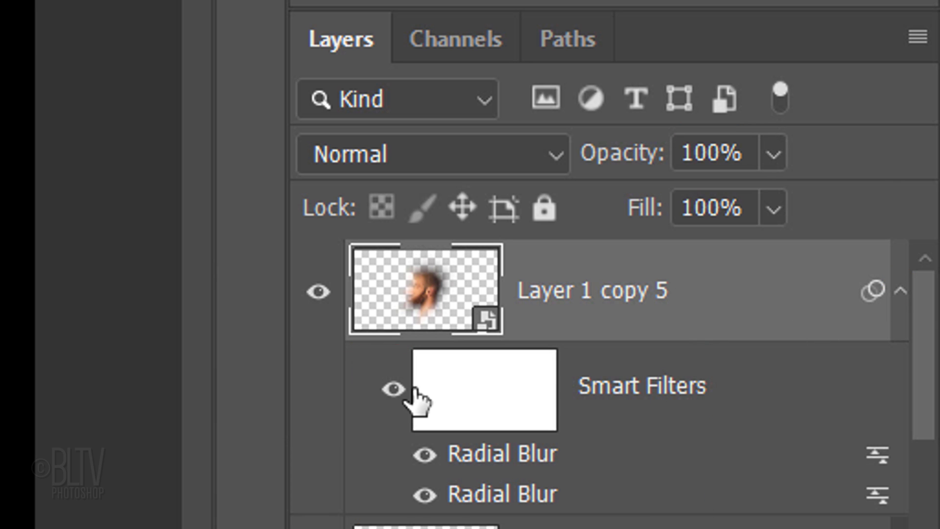
pyautogui.click(394, 390)
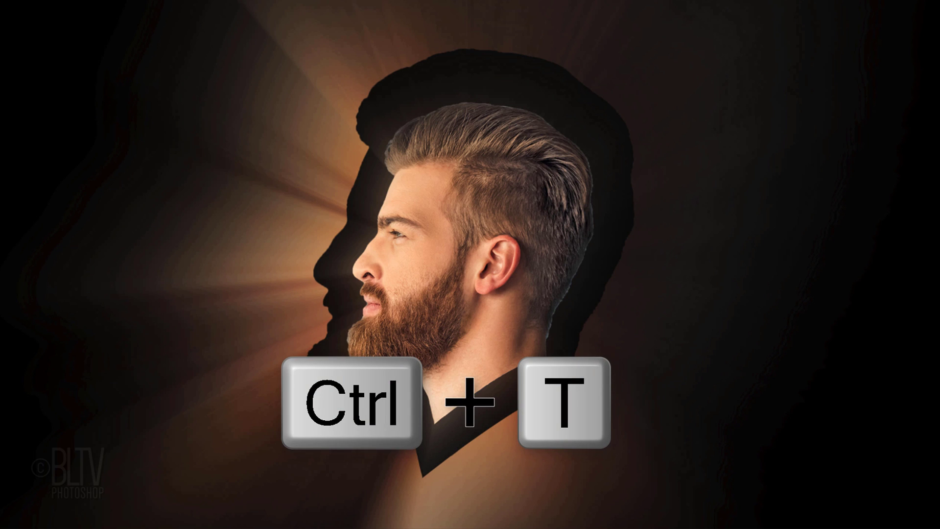
pyautogui.hotkey('ctrl', 't')
pyautogui.click(474, 260)
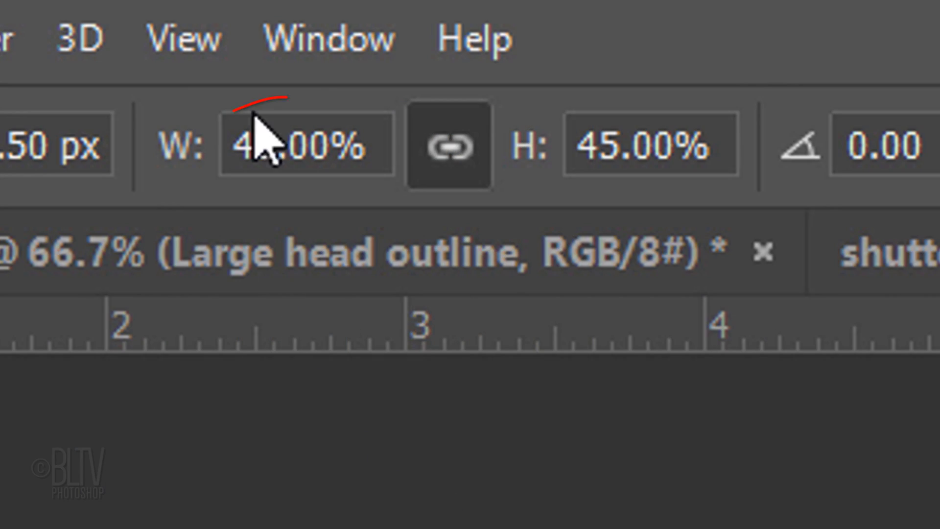
pyautogui.doubleClick(267, 118)
pyautogui.write('30')
pyautogui.press('Return')
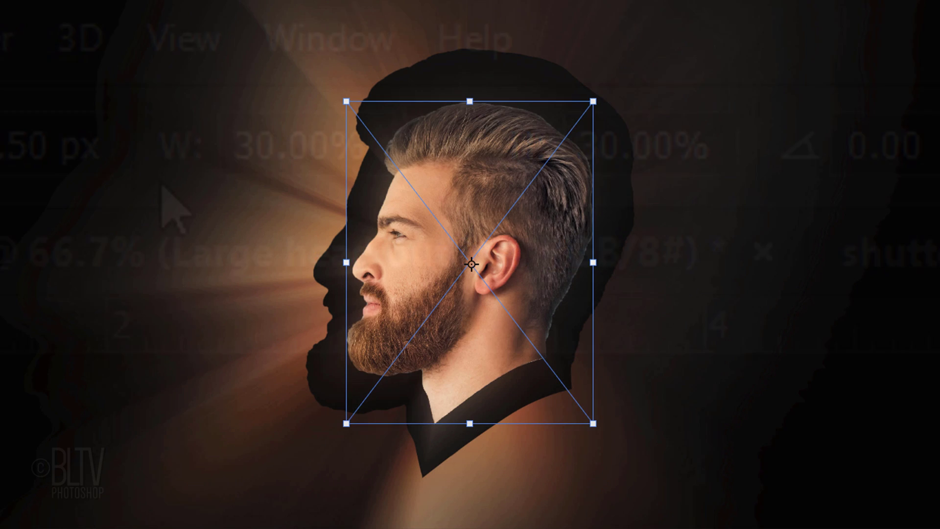
pyautogui.press('Return')
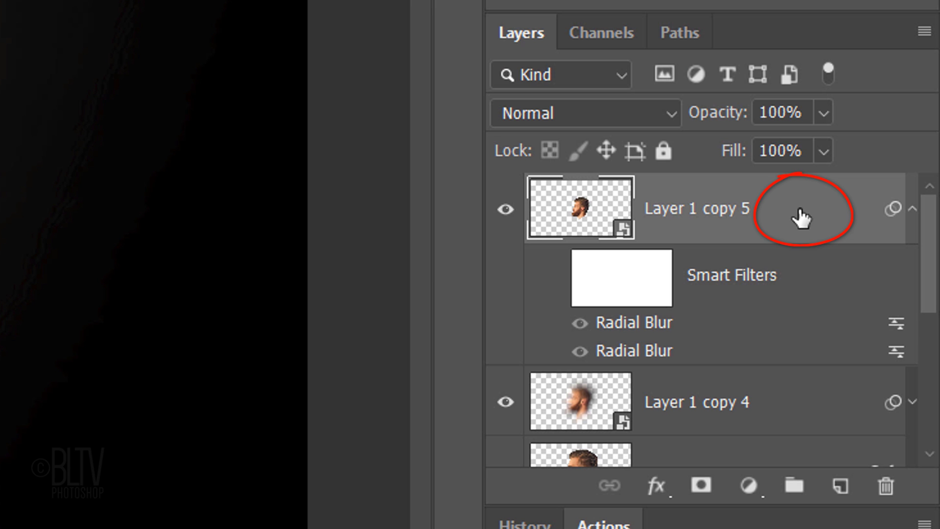
# Add a white Outer Glow to Layer 1 copy 5 in Difference mode, 100% opacity, 0% spread, 10 px size, and collapse its effects list.
pyautogui.doubleClick(801, 217)
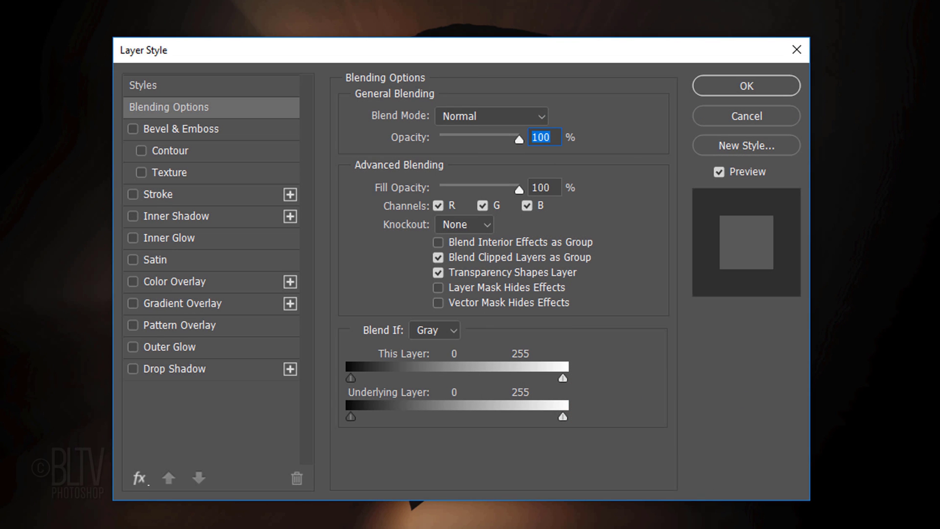
pyautogui.click(184, 347)
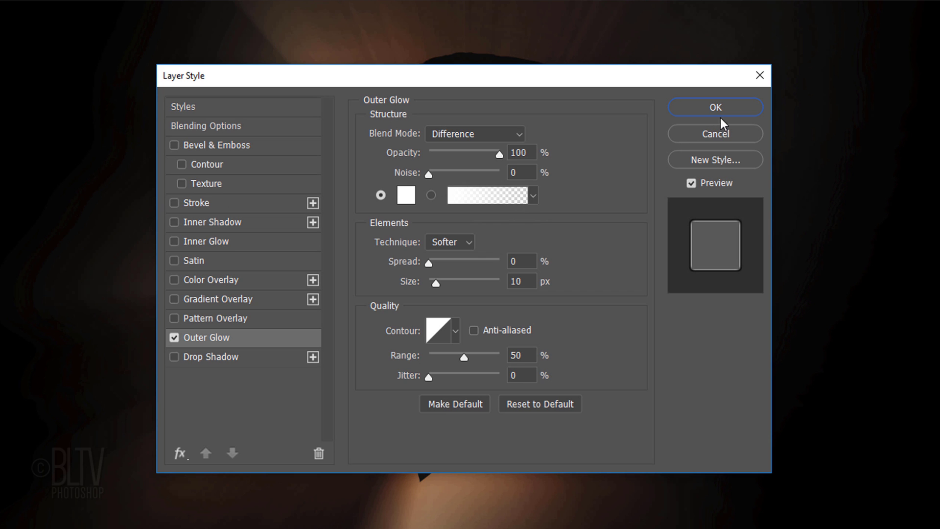
pyautogui.click(717, 106)
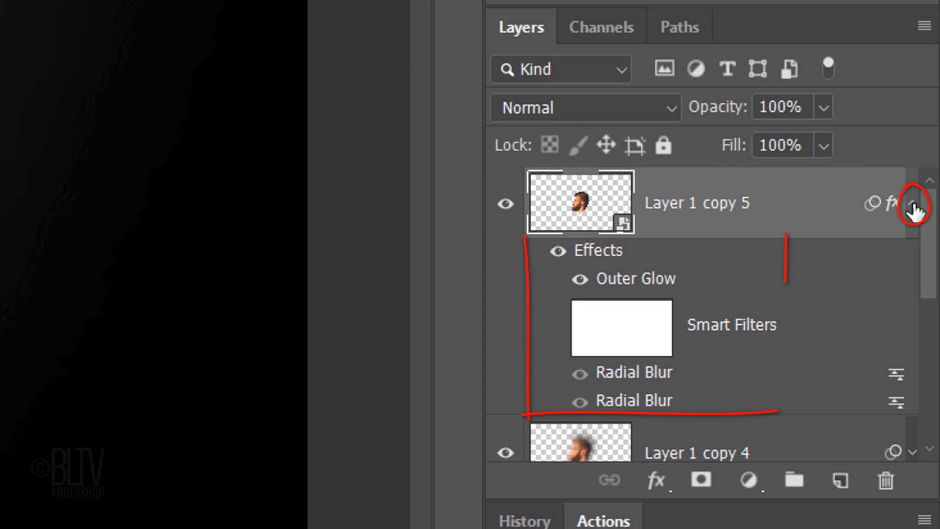
pyautogui.click(913, 206)
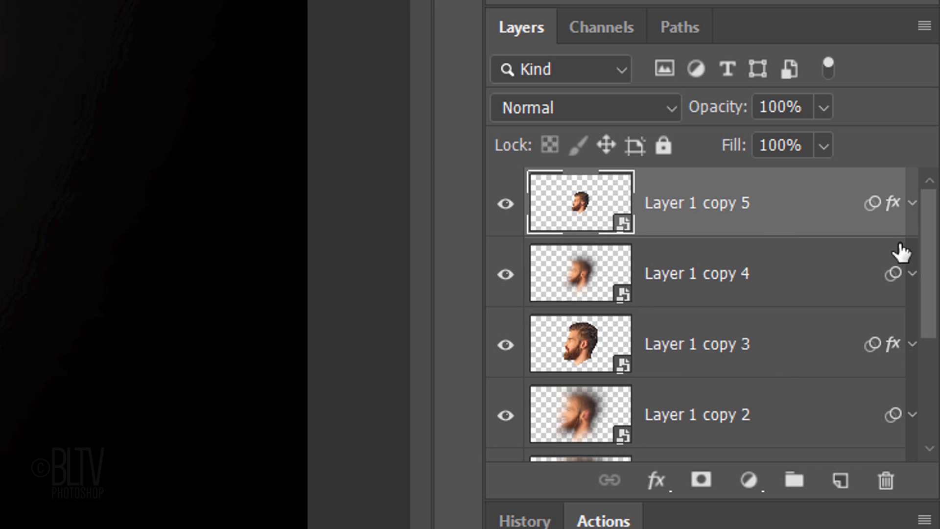
# Add a new empty layer above Layer 1 copy 5 and name it Large head outline.
pyautogui.click(838, 481)
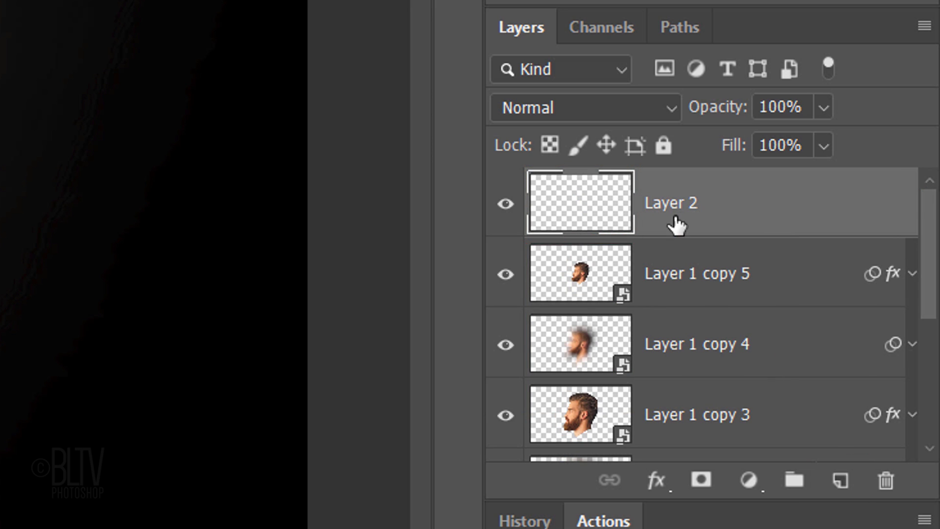
pyautogui.doubleClick(672, 204)
pyautogui.write('Large head outline')
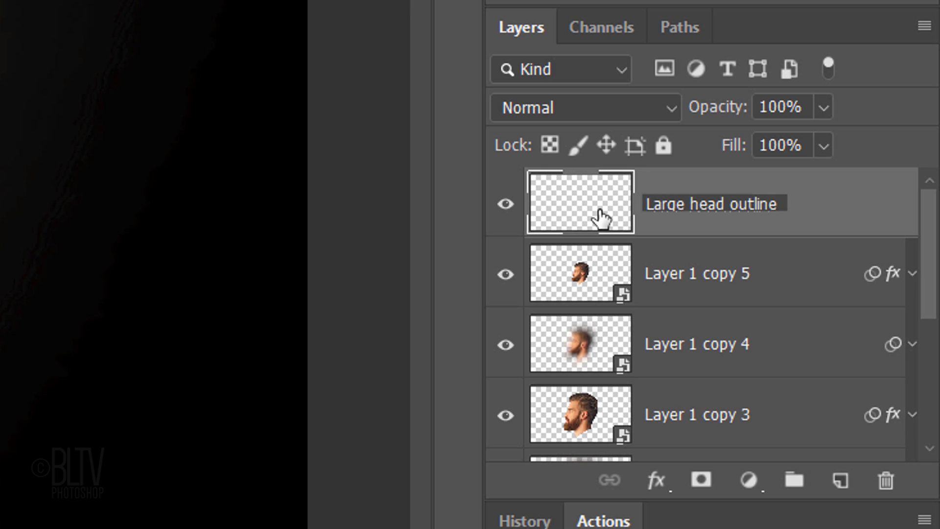
pyautogui.press('Return')
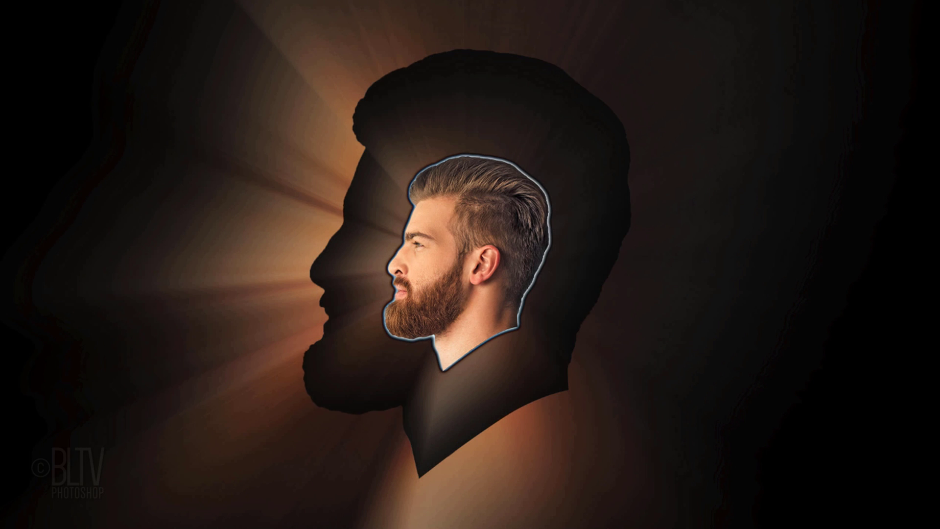
# Load the large silhouette of Layer 1 copy 3 as a selection, stroke it 6 px black outside at 100% opacity, and deselect.
pyautogui.keyDown('ctrl'); pyautogui.click(578, 419); pyautogui.keyUp('ctrl')
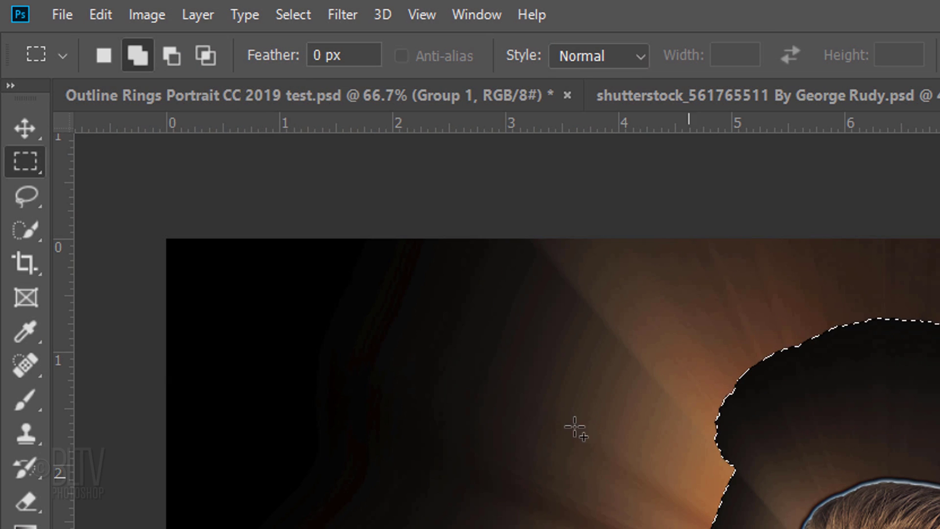
pyautogui.click(101, 15)
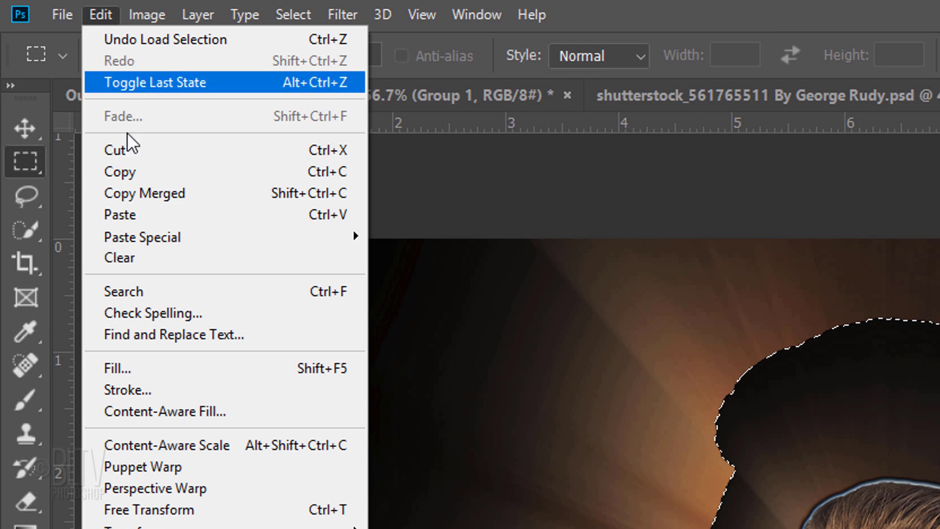
pyautogui.click(126, 390)
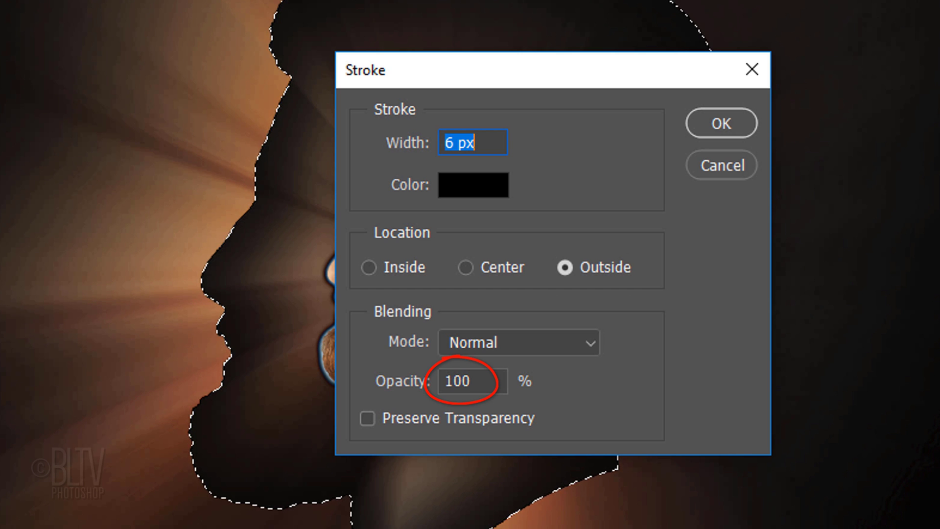
pyautogui.click(716, 124)
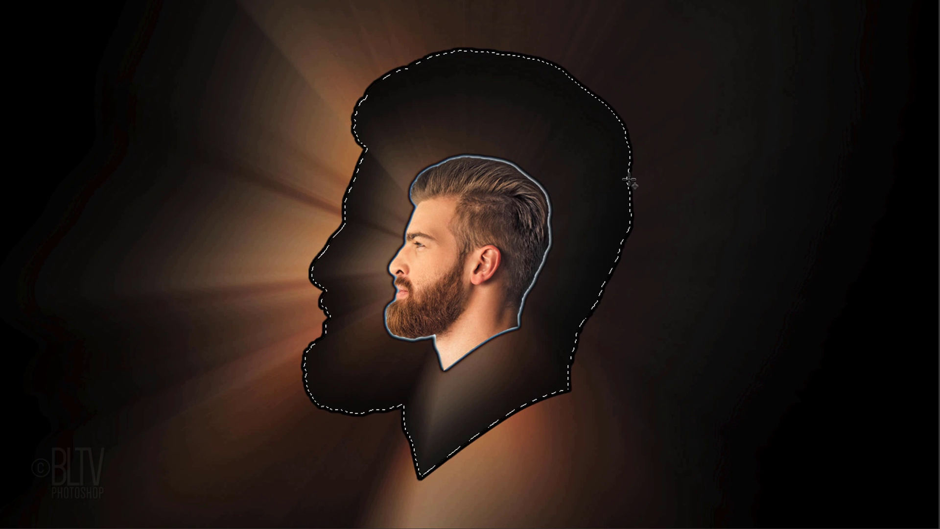
pyautogui.hotkey('ctrl', 'd')
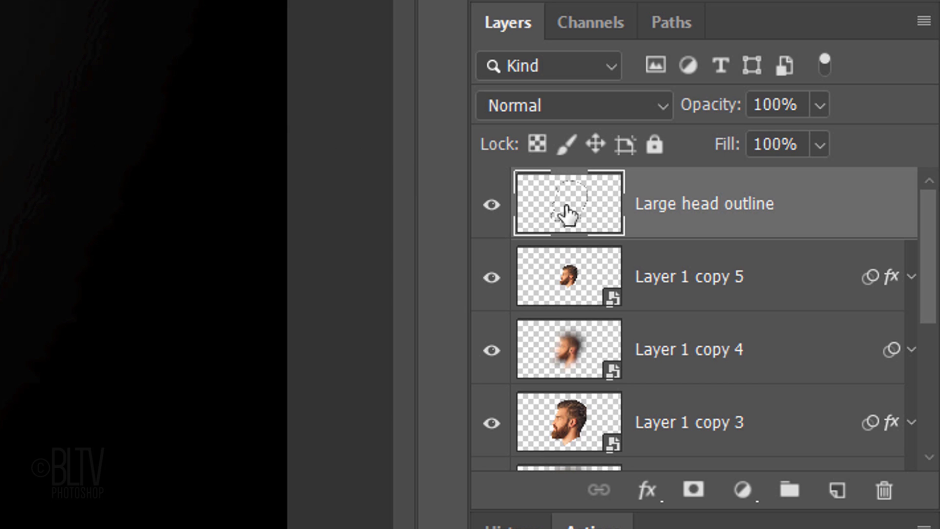
# Add a Gradient Overlay to the Large head outline layer using the Spectrum preset gradient.
pyautogui.doubleClick(574, 210)
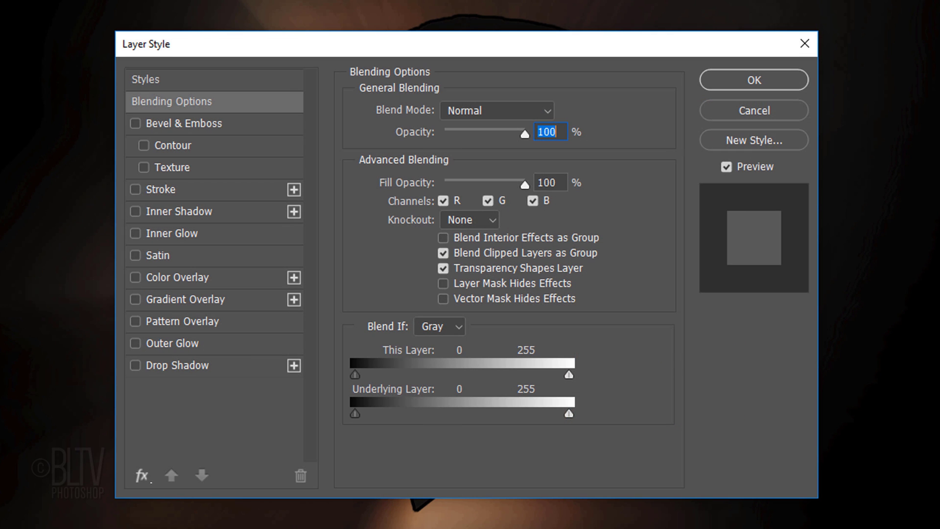
pyautogui.click(177, 300)
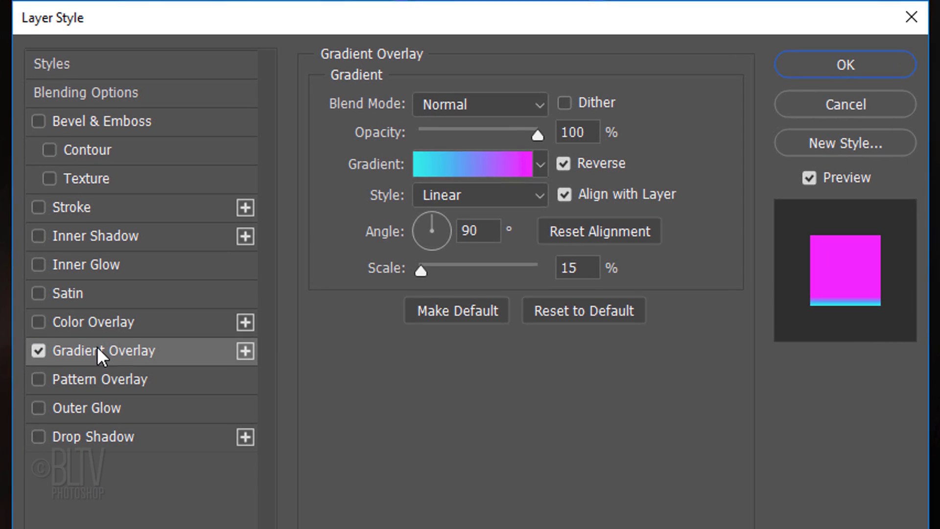
pyautogui.click(463, 171)
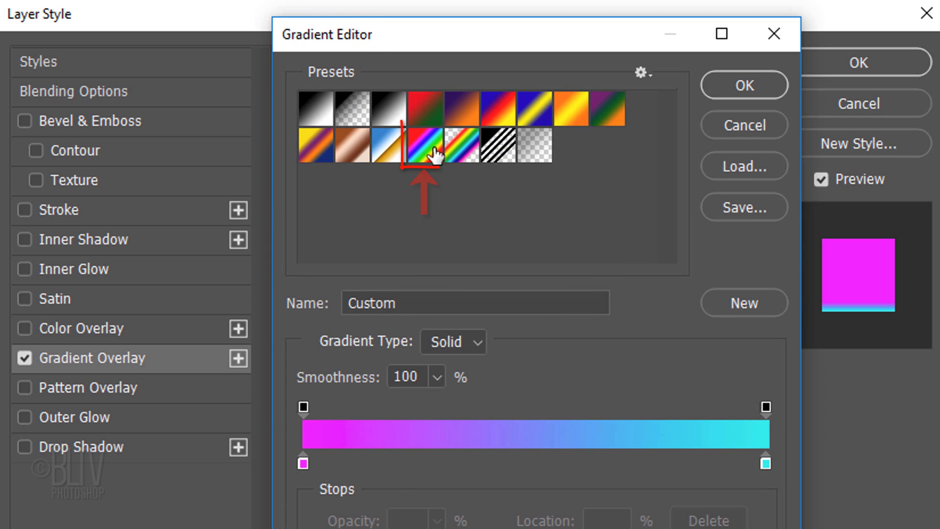
pyautogui.click(427, 146)
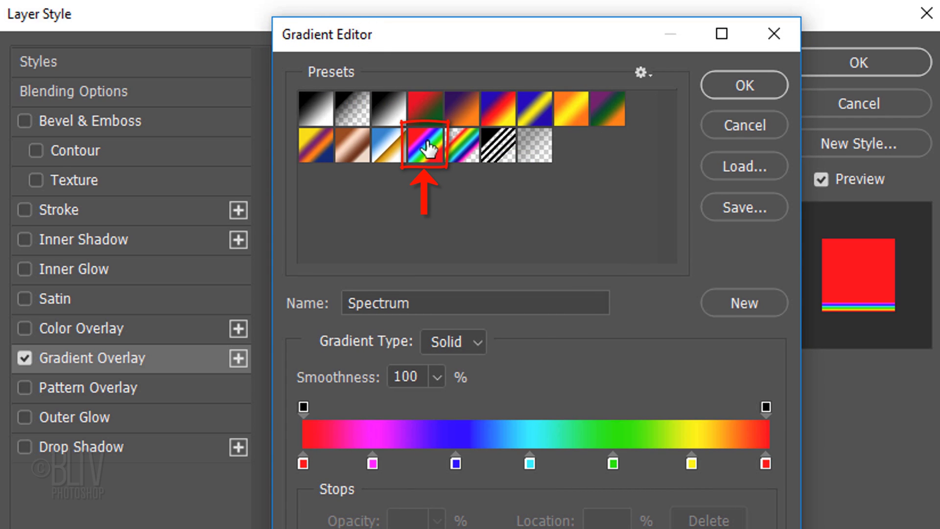
pyautogui.click(732, 85)
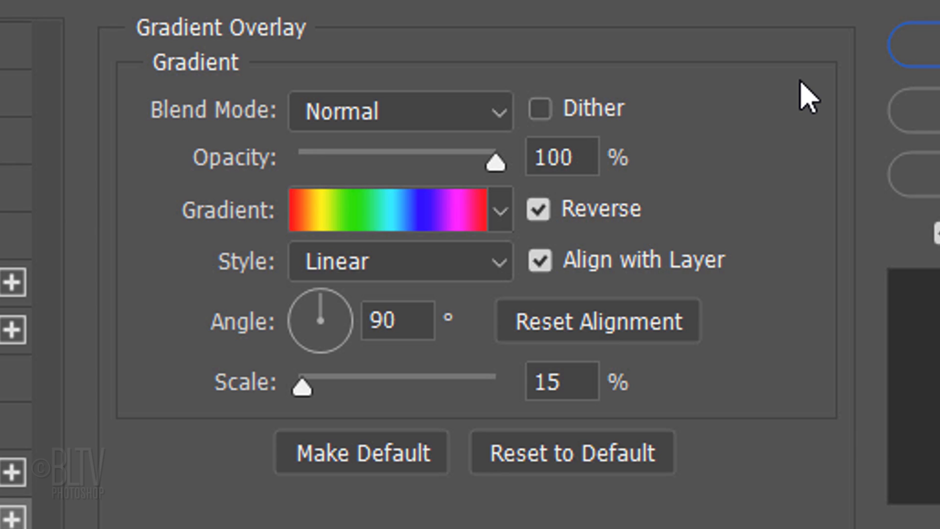
# Set the Gradient Overlay's angle to 0° and scale to 100%, and apply the layer style.
pyautogui.doubleClick(401, 322)
pyautogui.write('0')
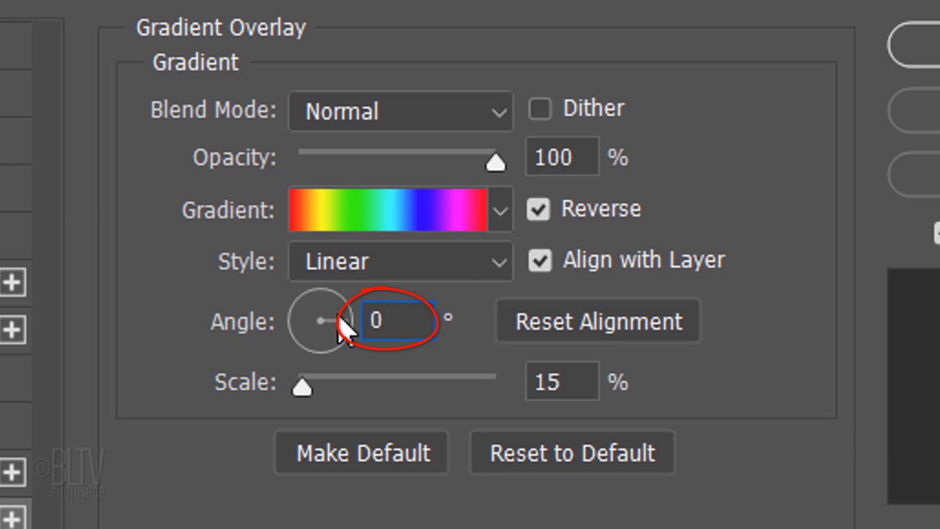
pyautogui.doubleClick(550, 382)
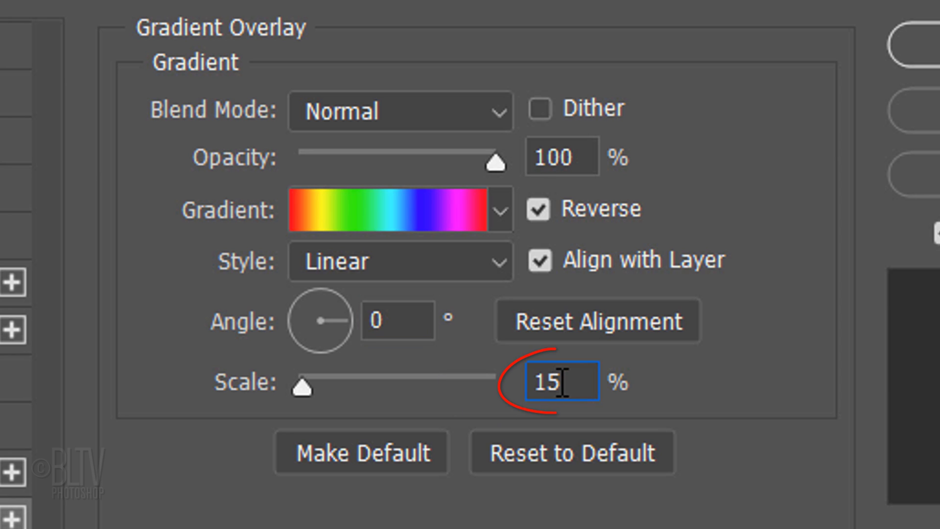
pyautogui.write('100')
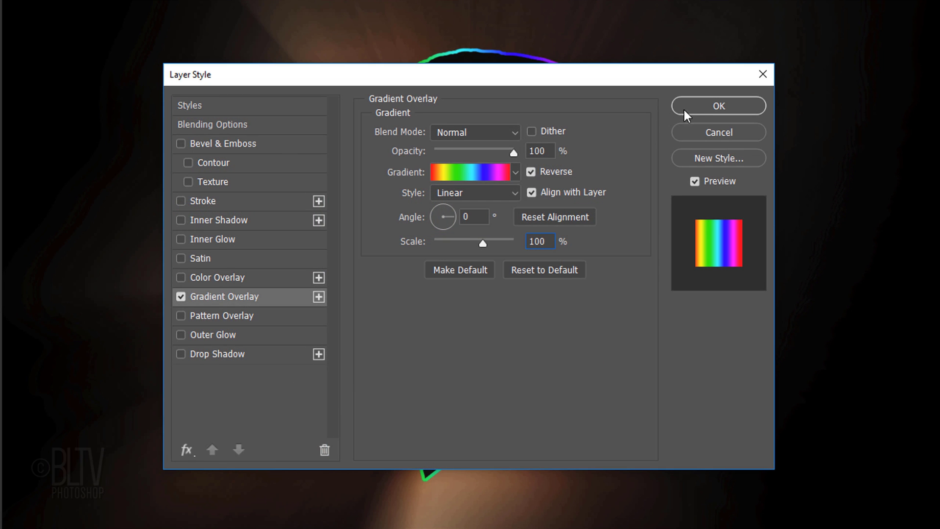
pyautogui.click(699, 111)
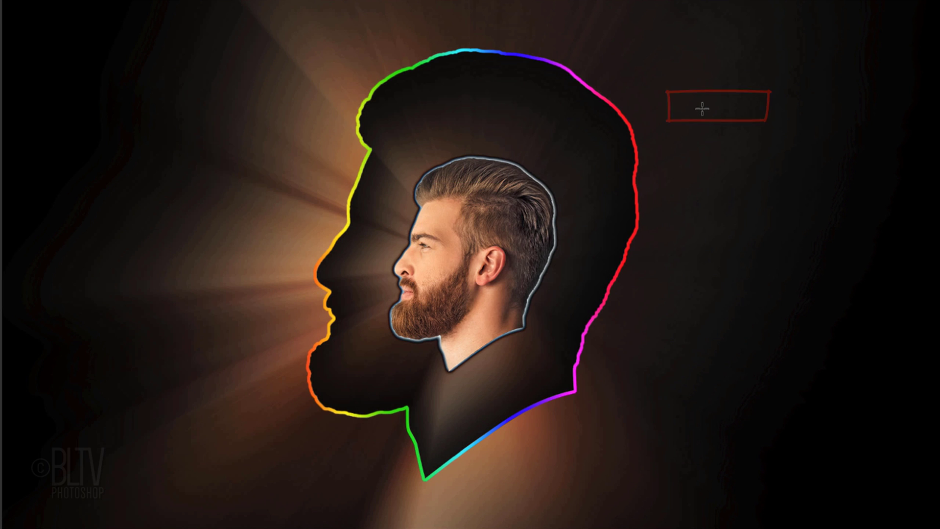
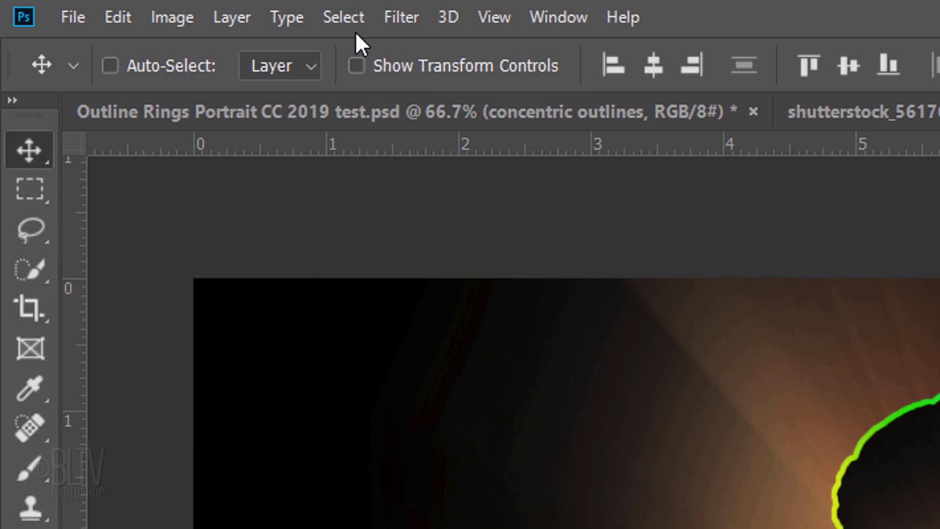
# Open Select and Mask for the small head selection on the empty Layer 2 and set the view mode to Overlay.
pyautogui.click(348, 16)
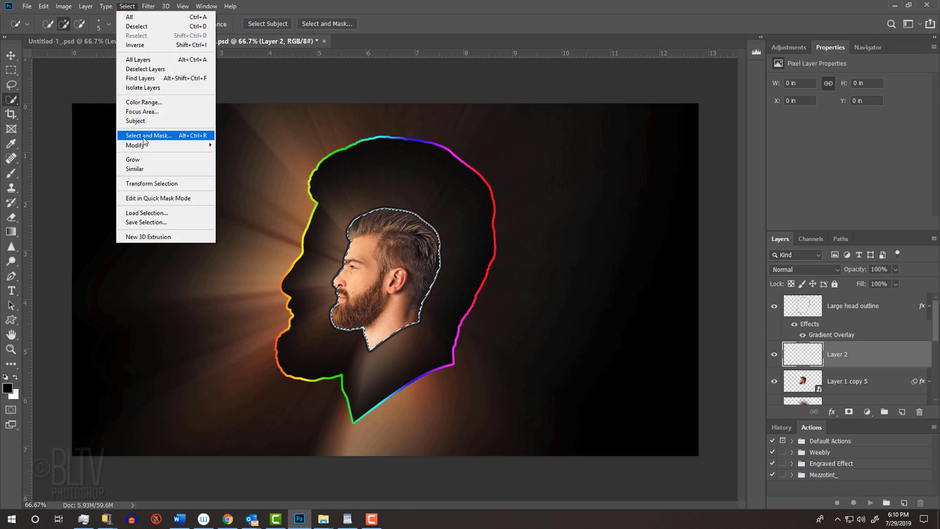
pyautogui.click(144, 134)
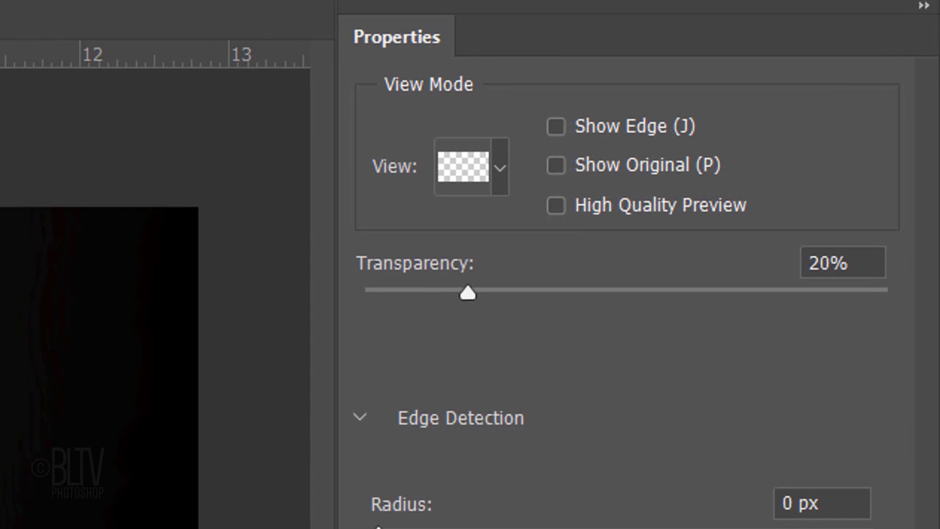
pyautogui.click(477, 173)
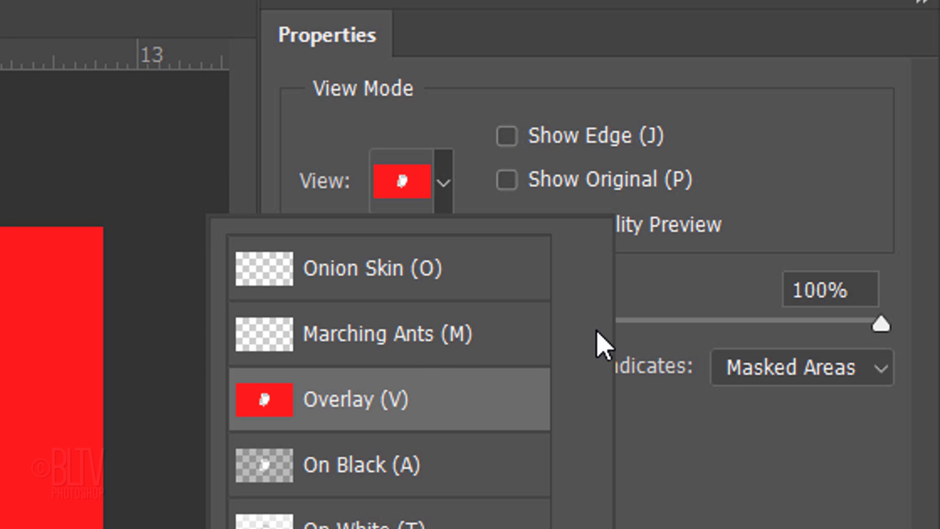
pyautogui.click(766, 473)
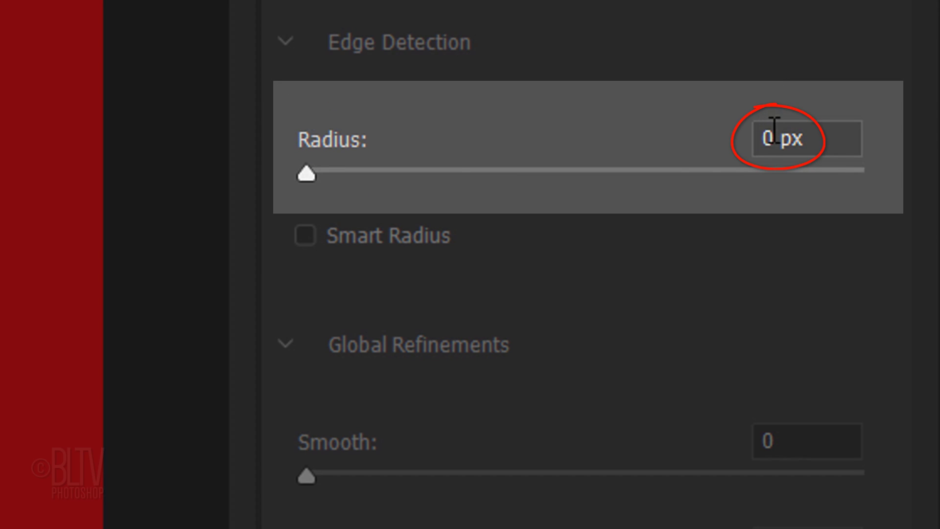
# Set the edge detection radius to 5 px and Smooth to 50 for the small head selection.
pyautogui.click(770, 147)
pyautogui.write('5px')
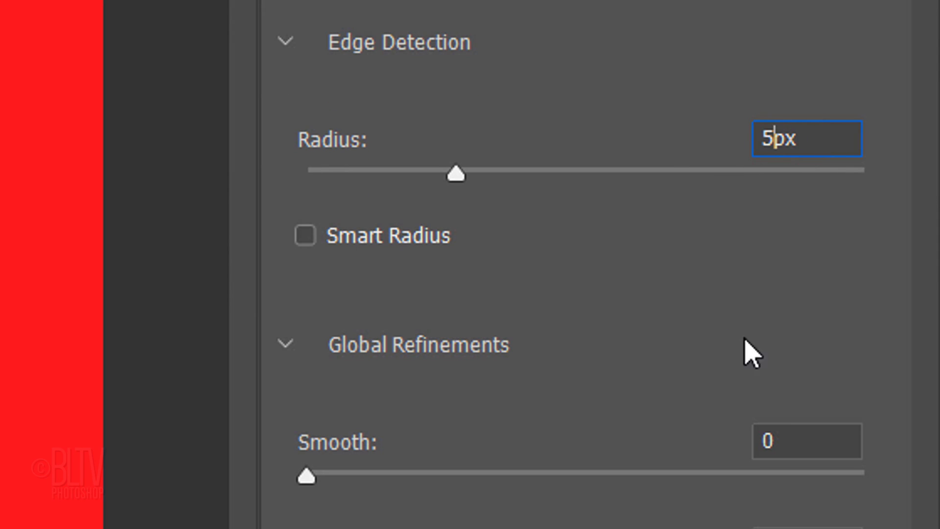
pyautogui.click(798, 440)
pyautogui.write('50')
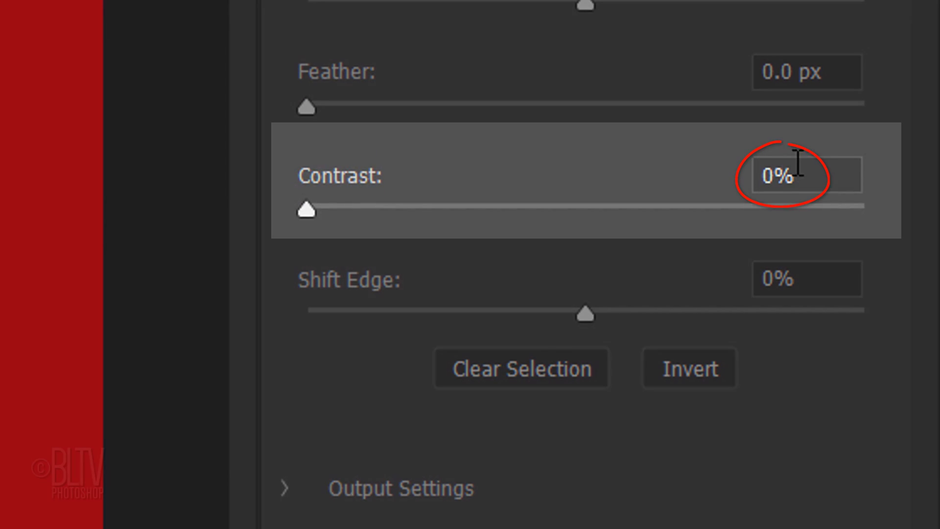
# Set Contrast to 100% for the small head selection, keep the output as Selection, and apply the refinement.
pyautogui.click(800, 241)
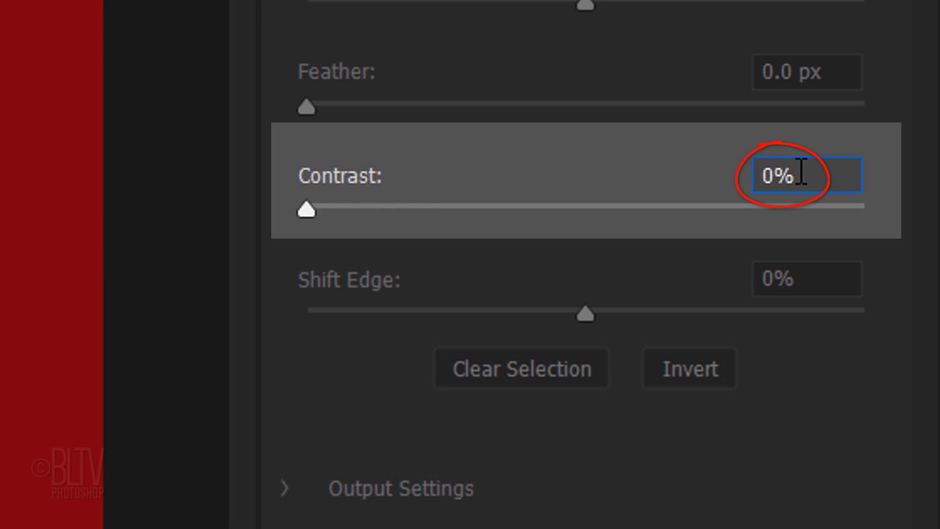
pyautogui.write('100')
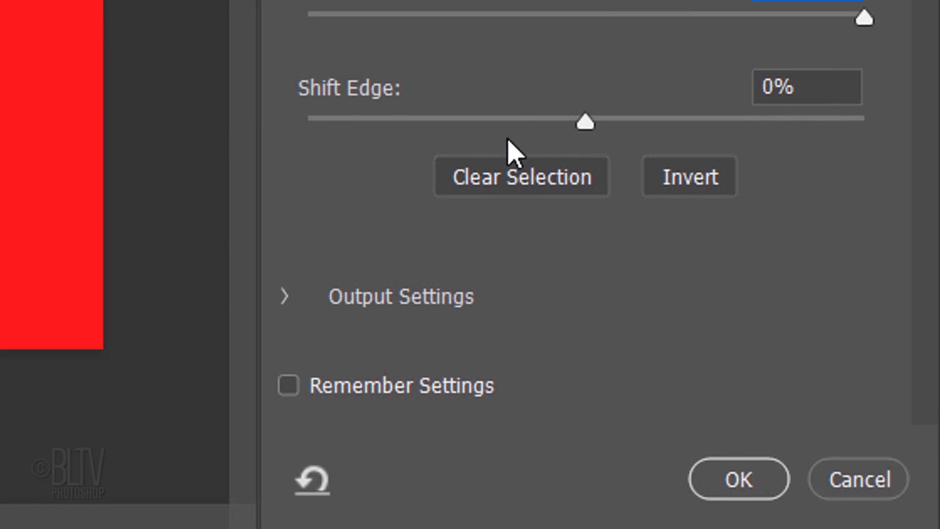
pyautogui.click(285, 297)
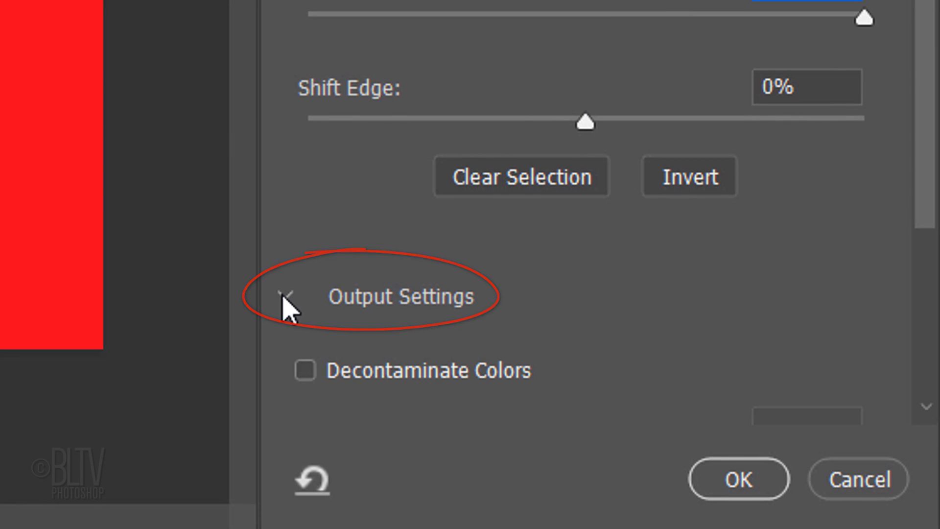
pyautogui.moveTo(925, 240); pyautogui.dragTo(917, 363)
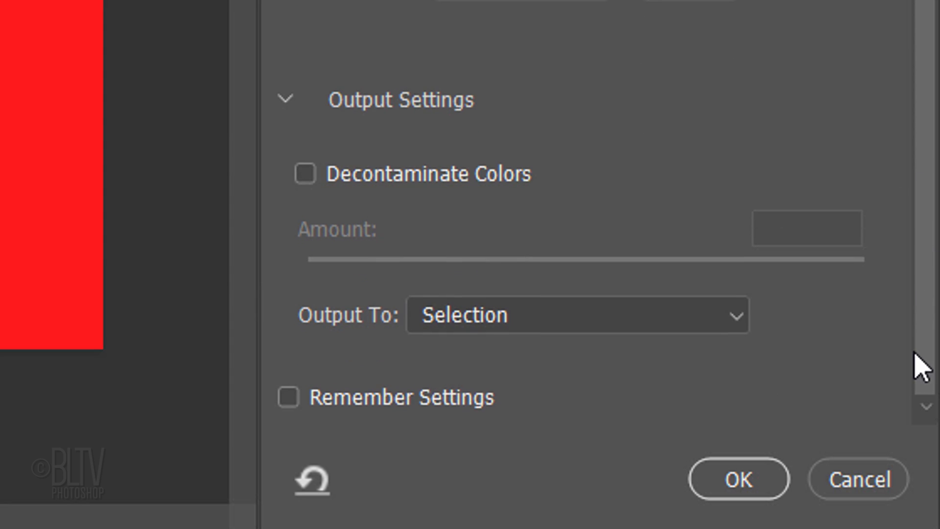
pyautogui.click(737, 318)
pyautogui.click(737, 319)
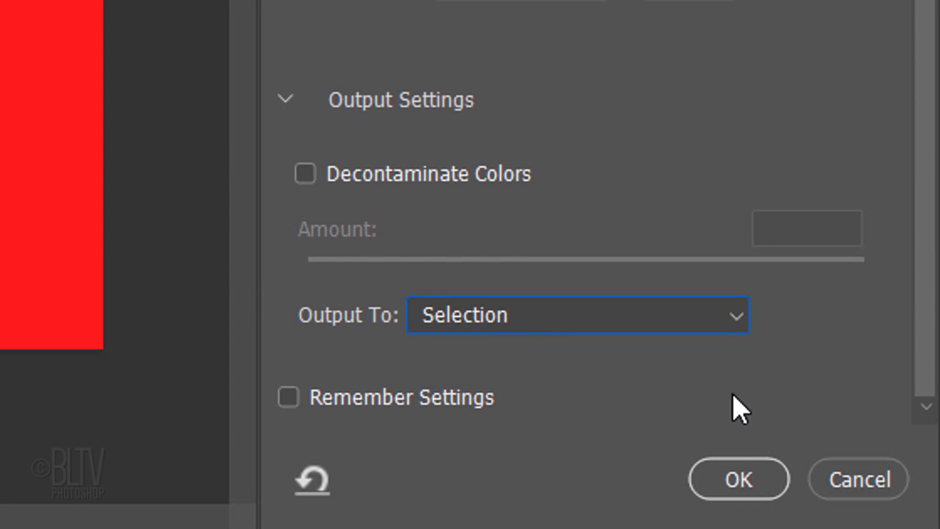
pyautogui.click(740, 483)
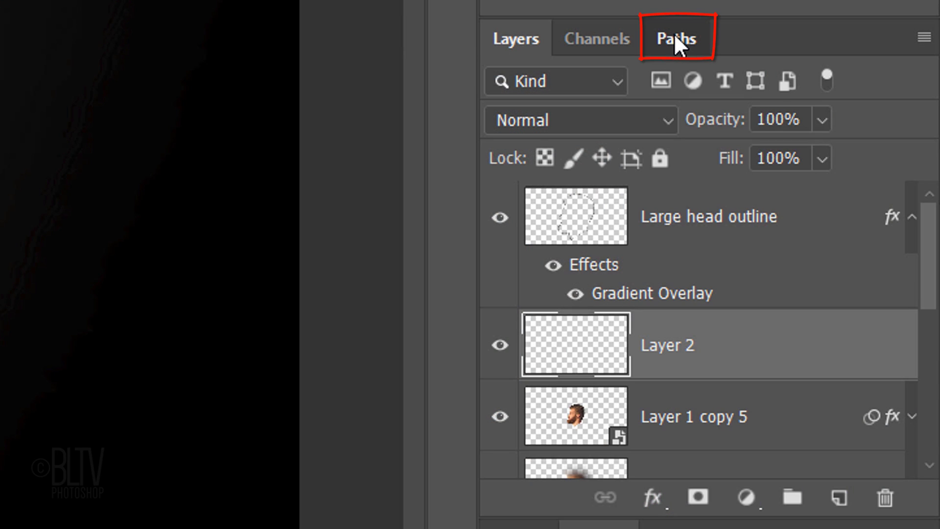
# Convert the small head selection into a work path with a tolerance of 0.5 pixels.
pyautogui.click(674, 37)
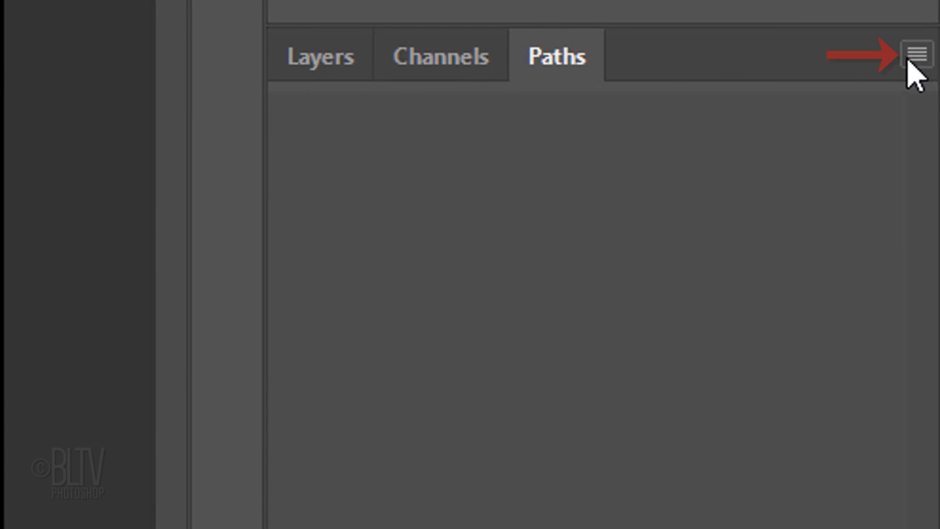
pyautogui.click(917, 55)
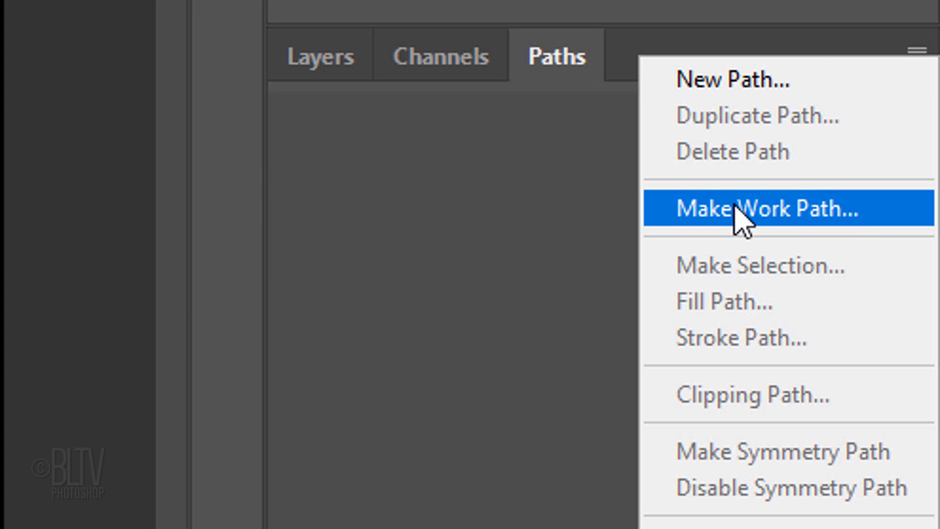
pyautogui.click(743, 219)
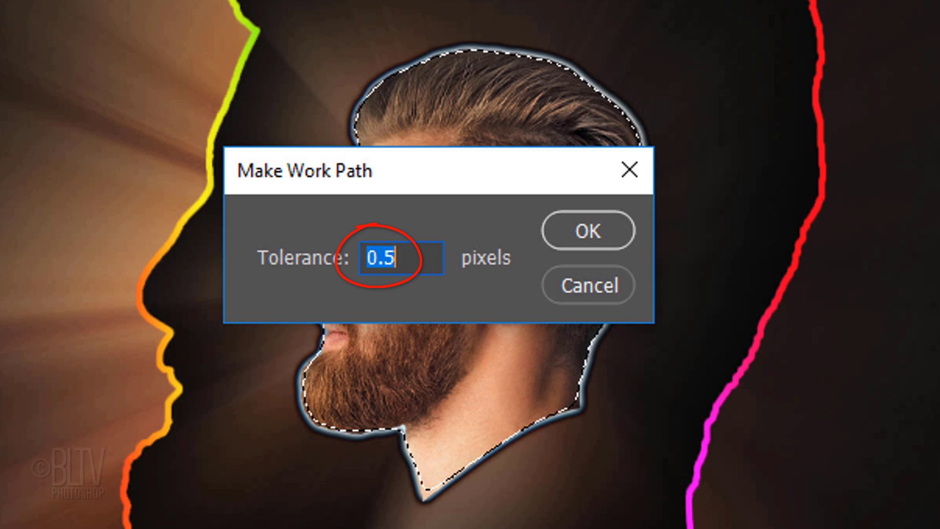
pyautogui.click(589, 226)
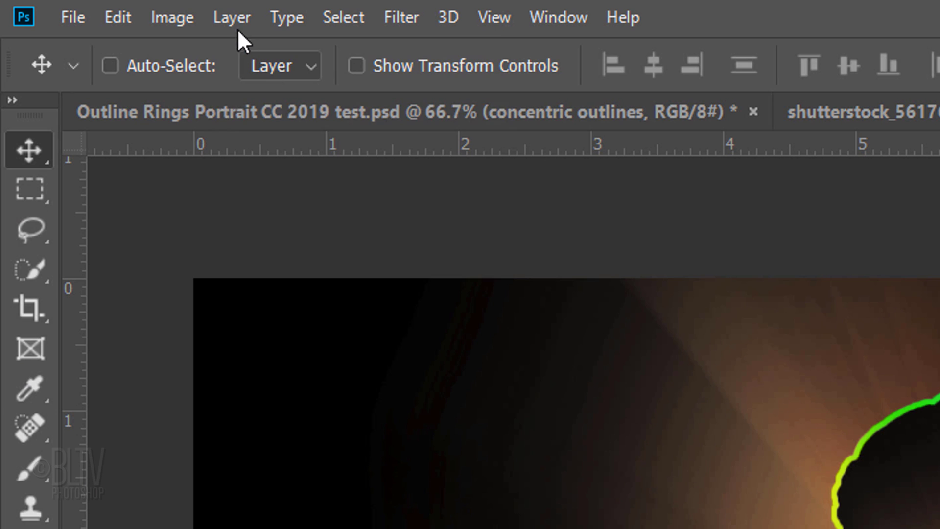
# Create a black Solid Color fill layer named Color Fill 1 from the small head work path.
pyautogui.click(230, 17)
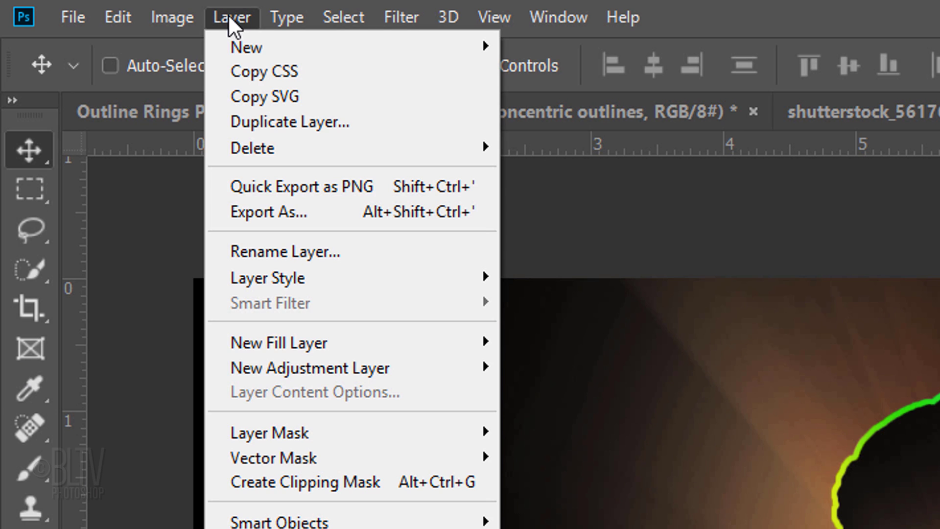
pyautogui.moveTo(274, 342)
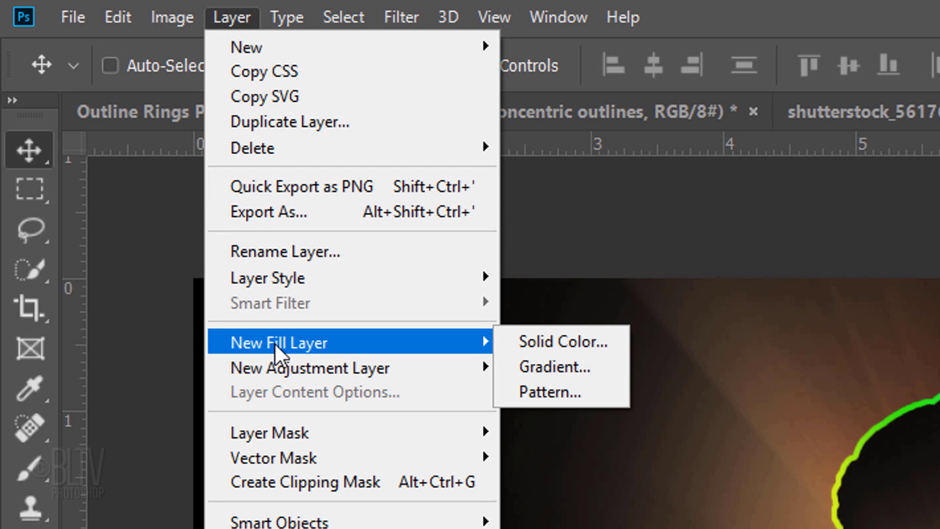
pyautogui.click(546, 337)
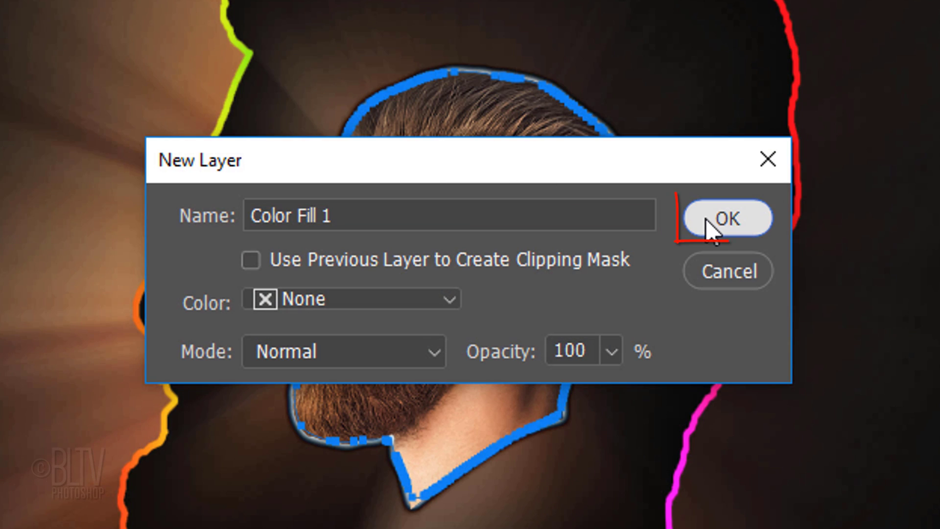
pyautogui.click(711, 226)
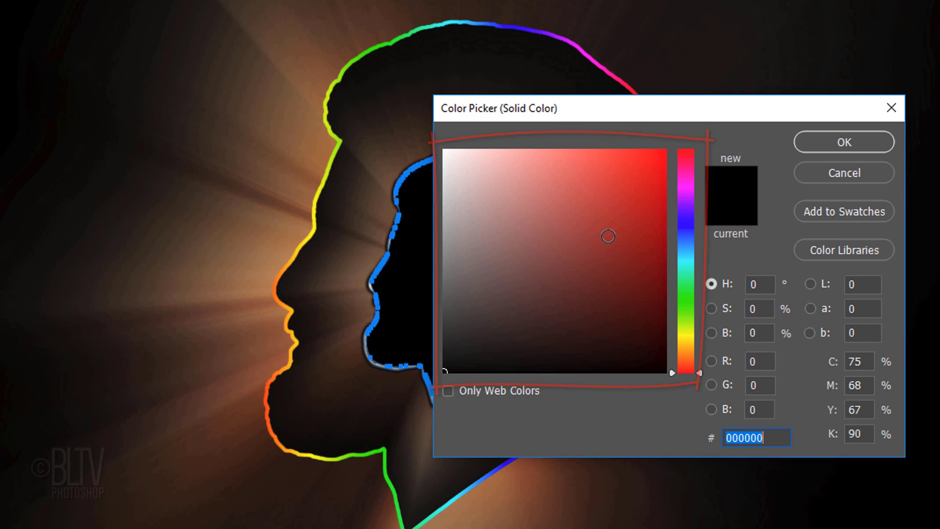
pyautogui.click(832, 142)
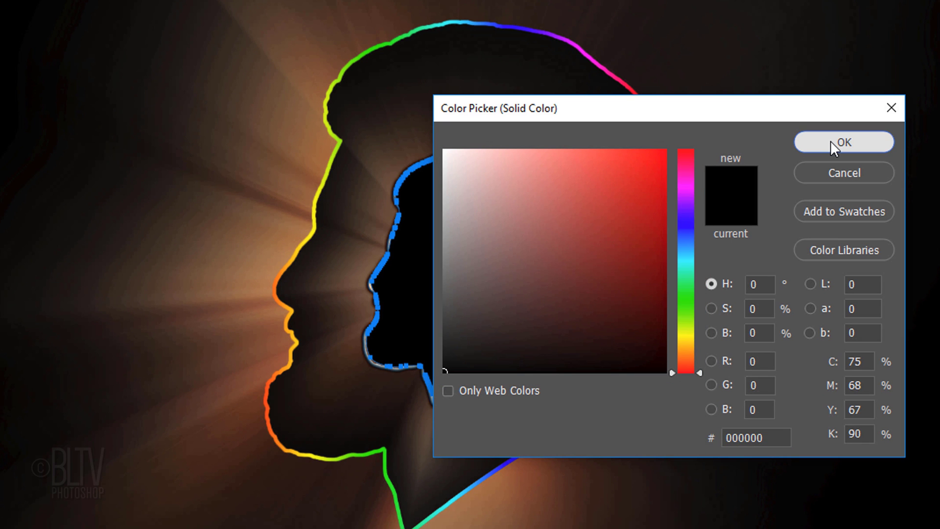
pyautogui.click(832, 142)
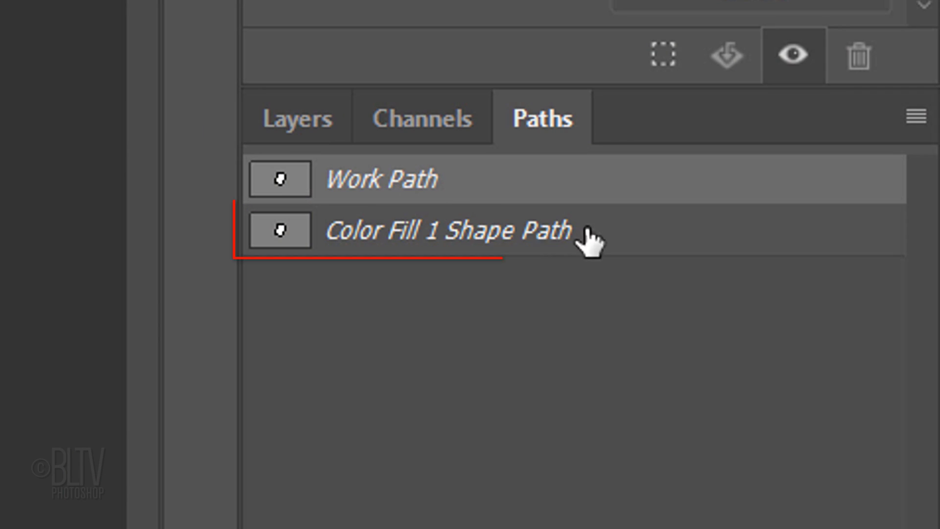
# Using the Path Selection Tool on the Color Fill 1 Shape Path, set the shape's fill to none and its stroke to white.
pyautogui.click(619, 225)
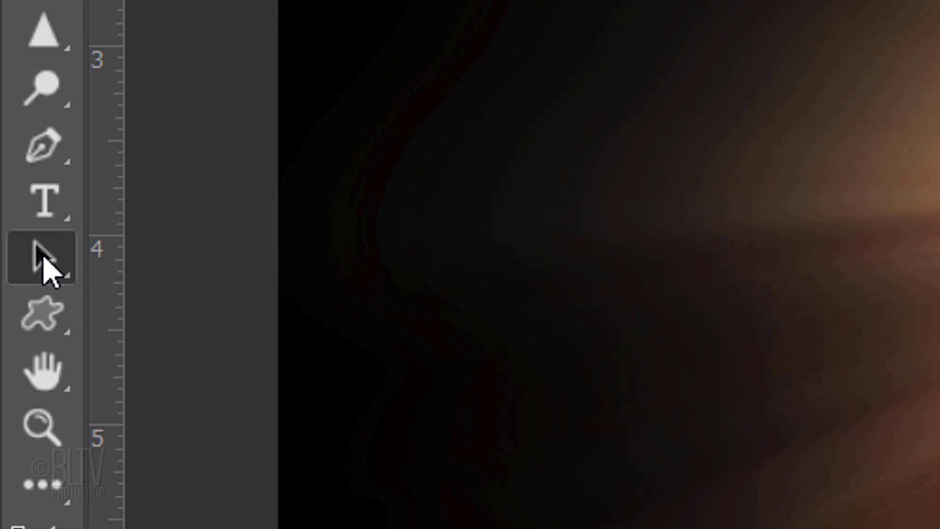
pyautogui.moveTo(42, 261); pyautogui.dragTo(223, 264)
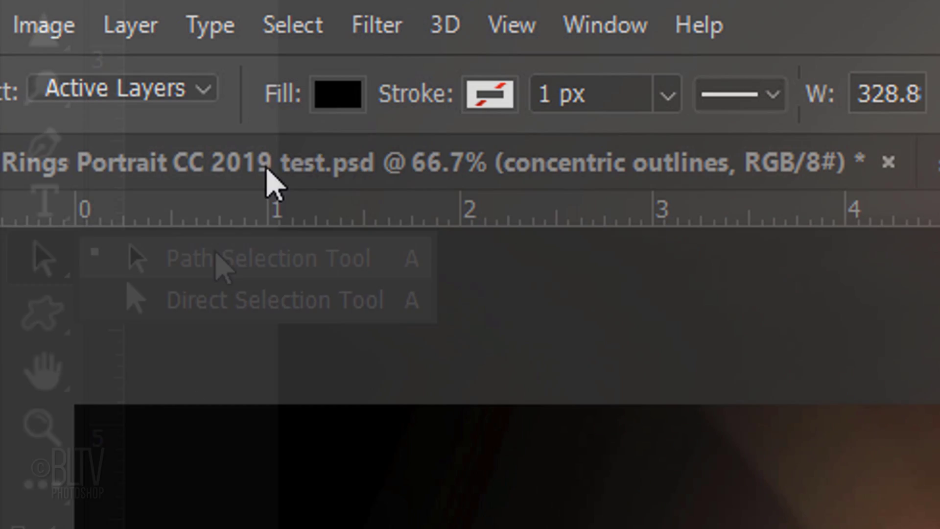
pyautogui.click(336, 94)
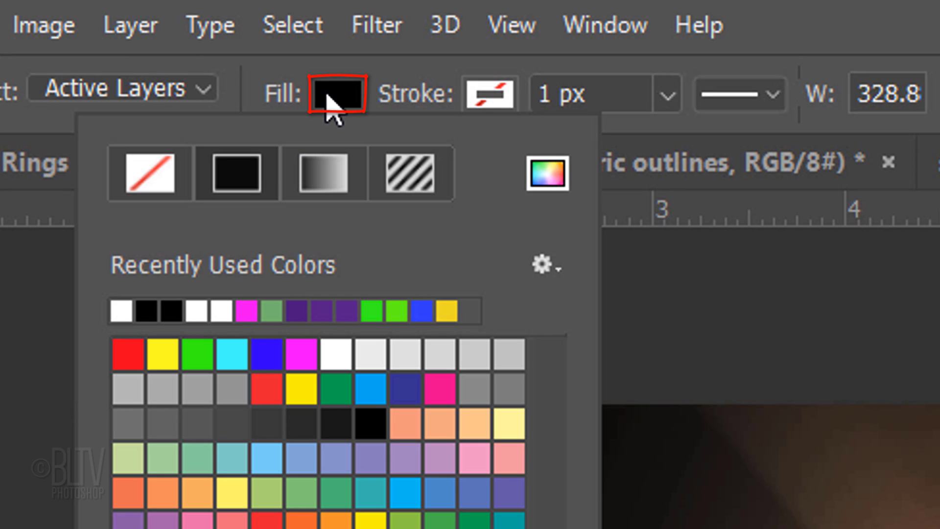
pyautogui.click(152, 171)
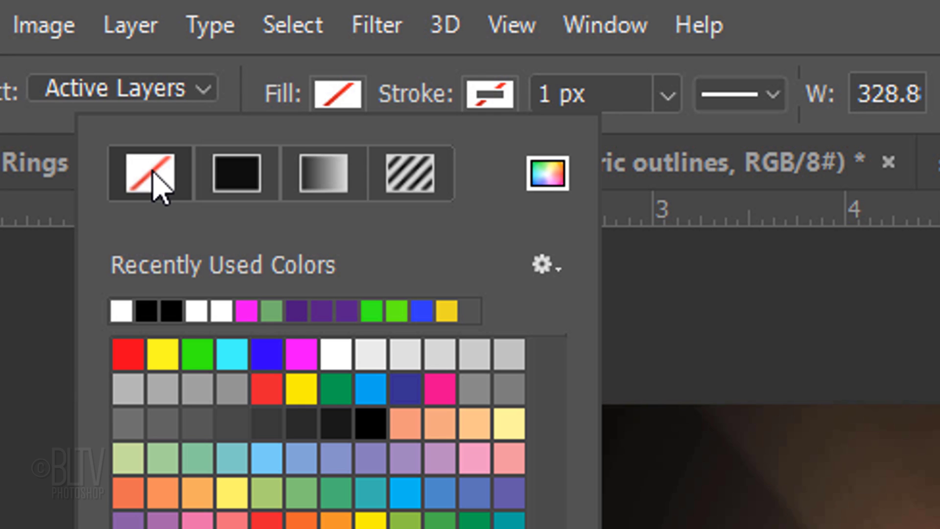
pyautogui.click(490, 96)
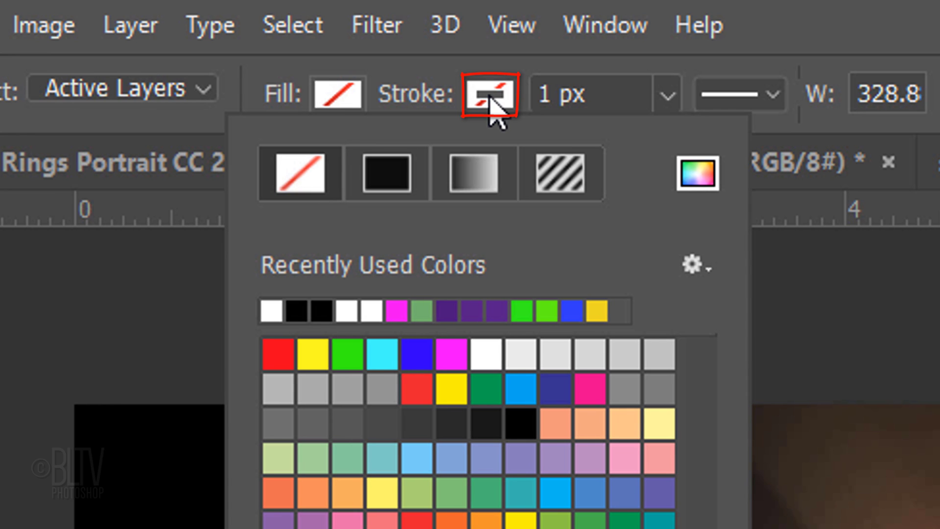
pyautogui.click(485, 355)
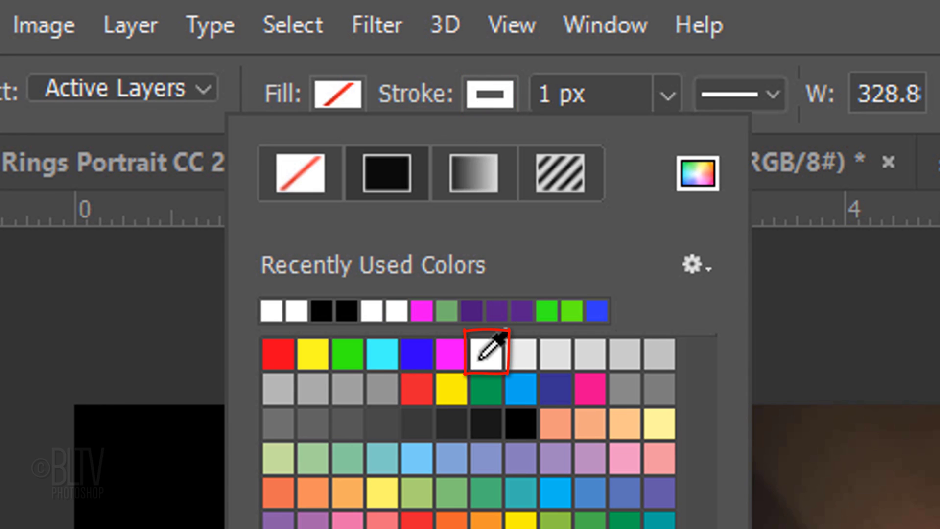
pyautogui.press('Return')
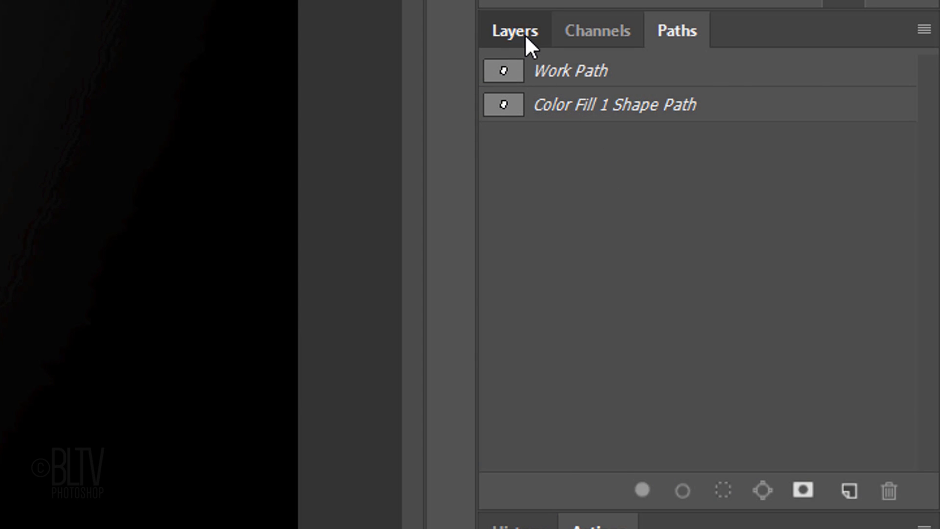
# Duplicate the Color Fill 1 layer and scale the copy's path to 107% in width and height with the proportions linked.
pyautogui.click(522, 35)
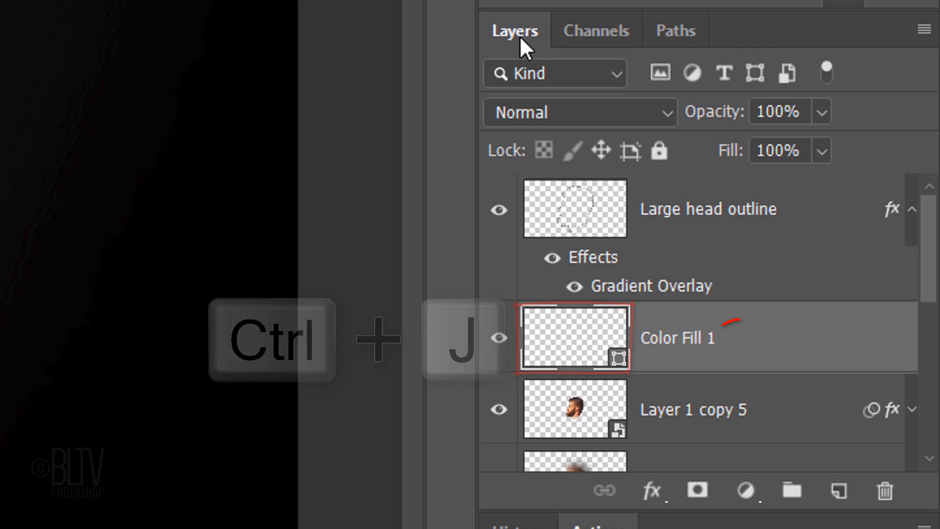
pyautogui.hotkey('ctrl', 'j')
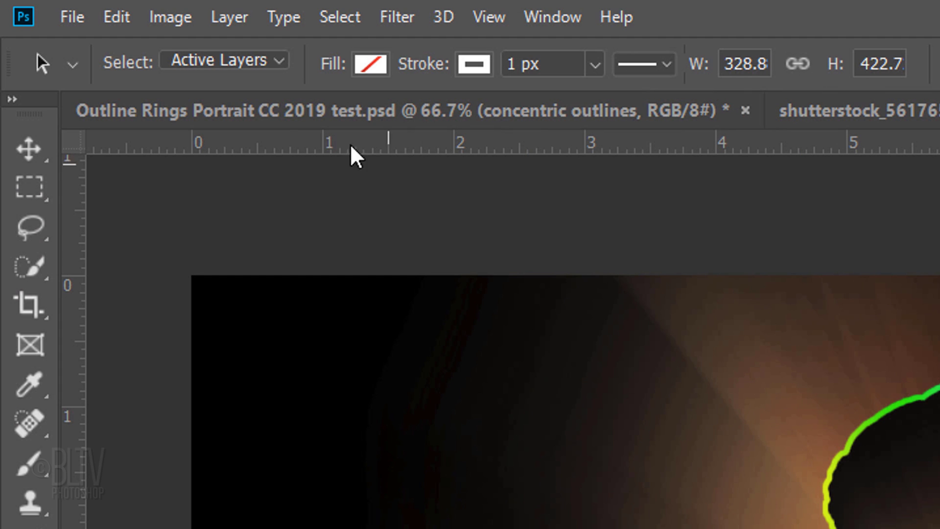
pyautogui.click(114, 17)
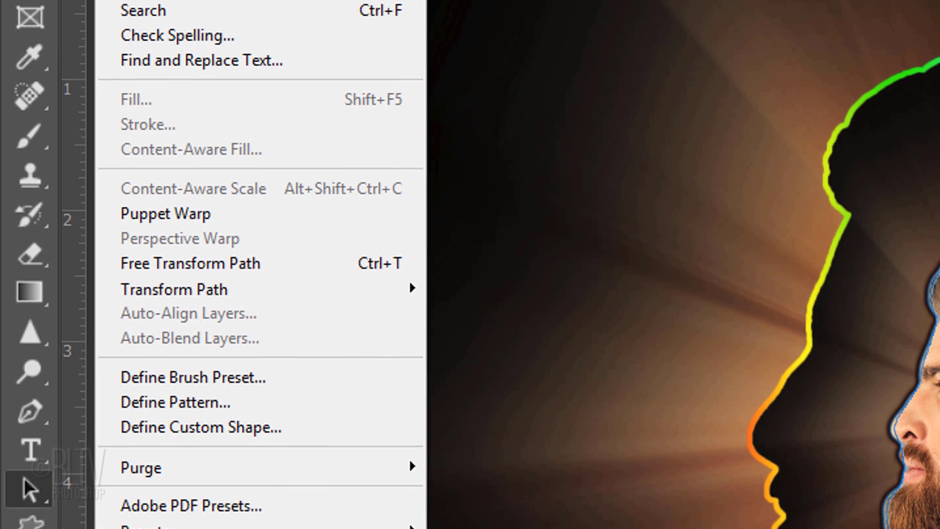
pyautogui.moveTo(203, 289)
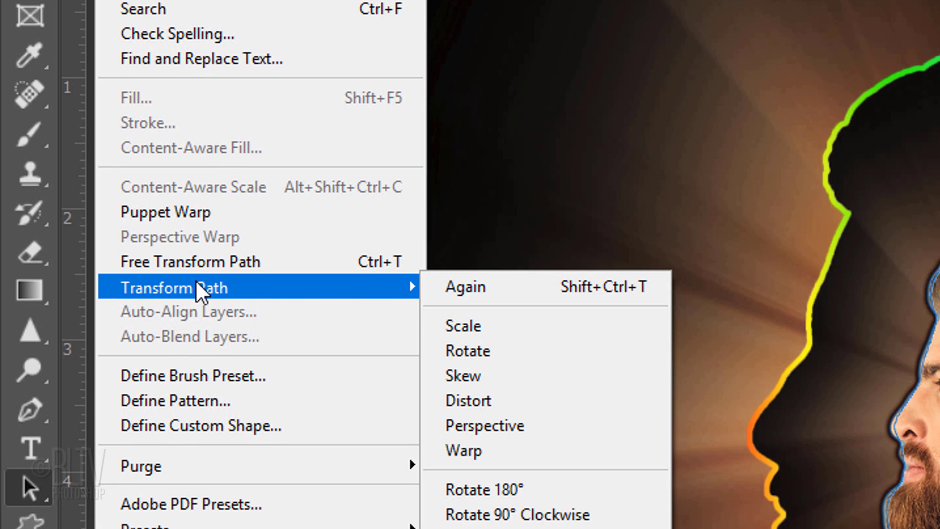
pyautogui.click(468, 331)
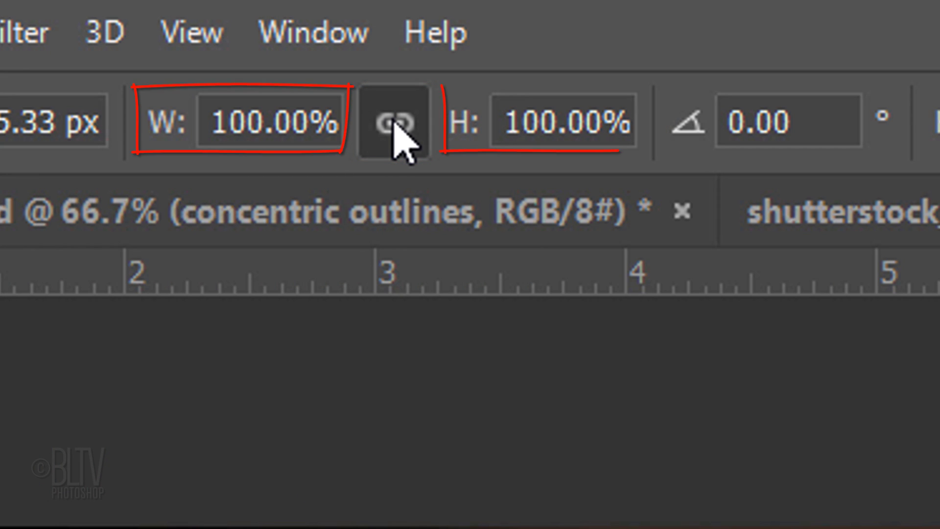
pyautogui.click(374, 122)
pyautogui.click(265, 115)
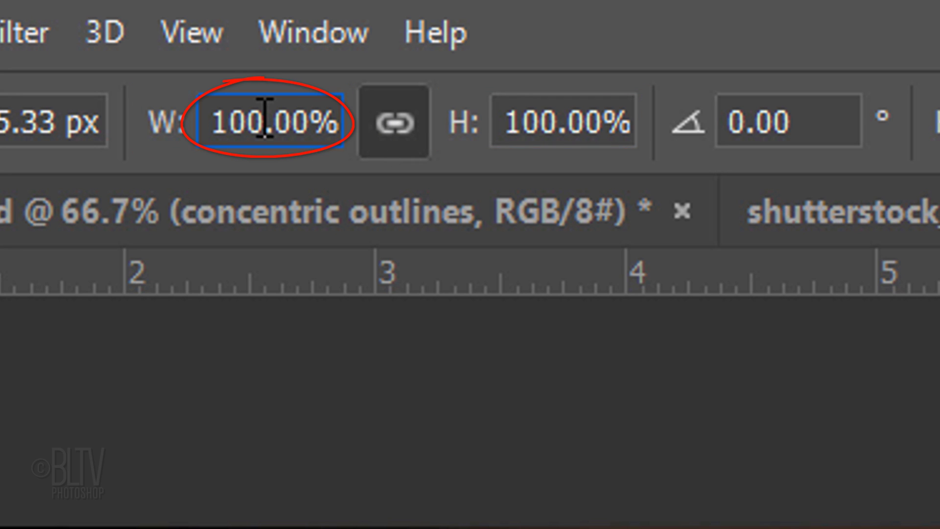
pyautogui.doubleClick(265, 117)
pyautogui.write('107')
pyautogui.press('Return')
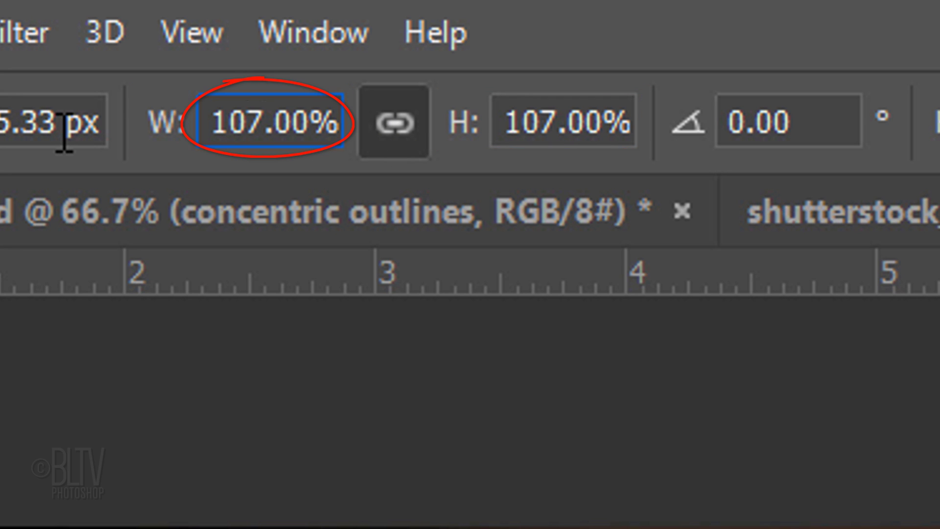
# Set the rotation of the copied head outline path to 2° and commit the transform.
pyautogui.click(802, 120)
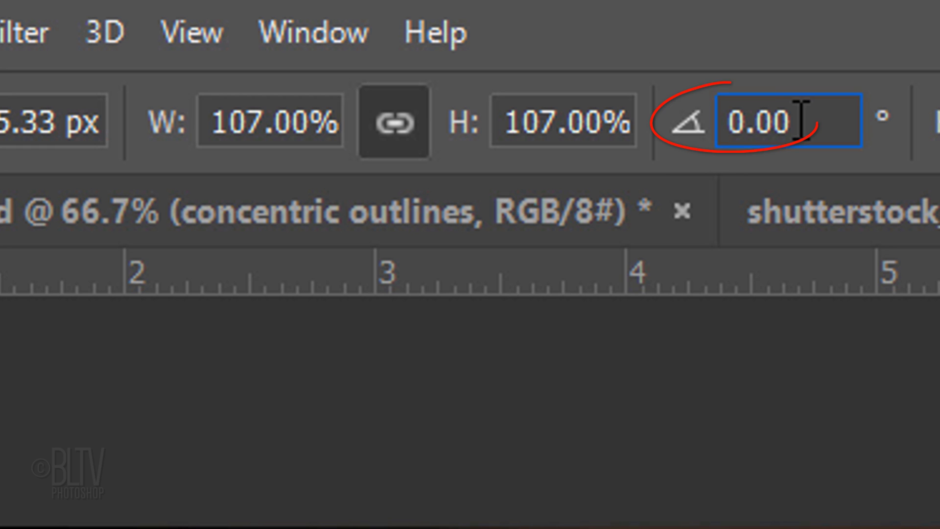
pyautogui.doubleClick(802, 120)
pyautogui.write('2')
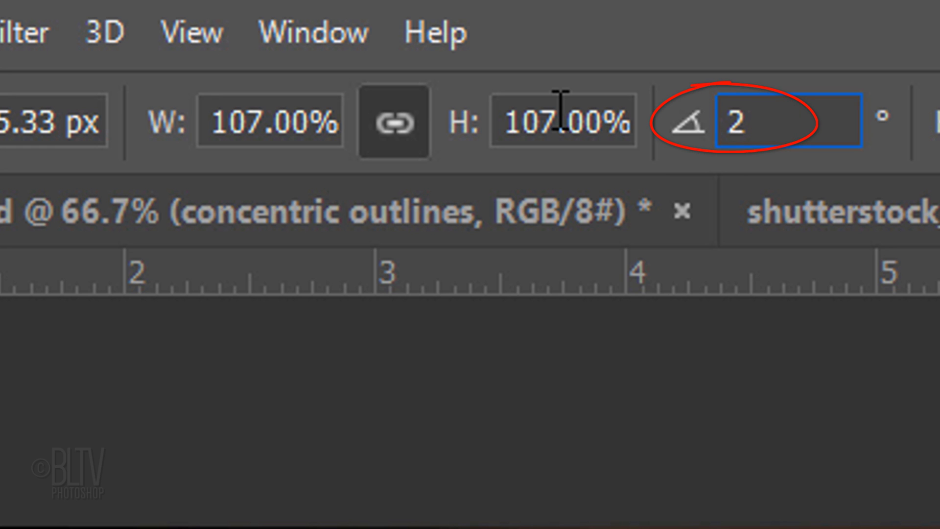
pyautogui.press('Return')
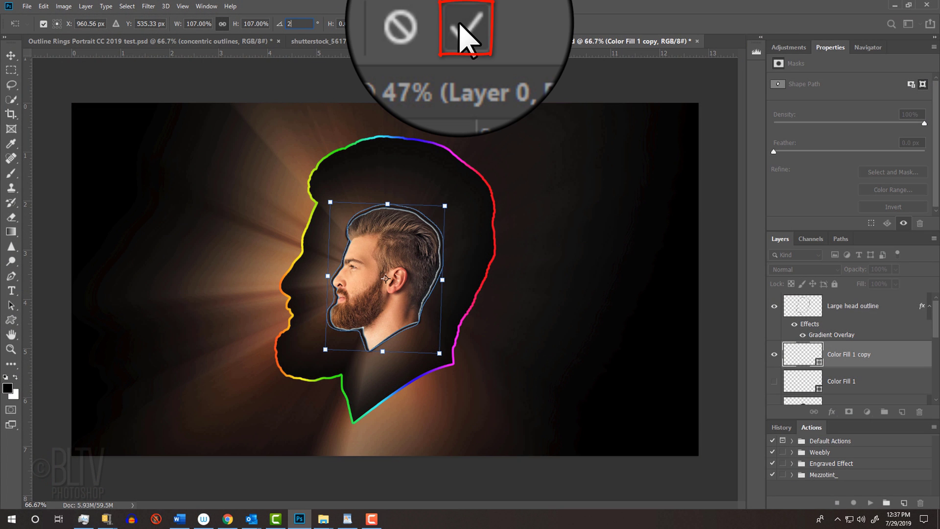
pyautogui.click(452, 24)
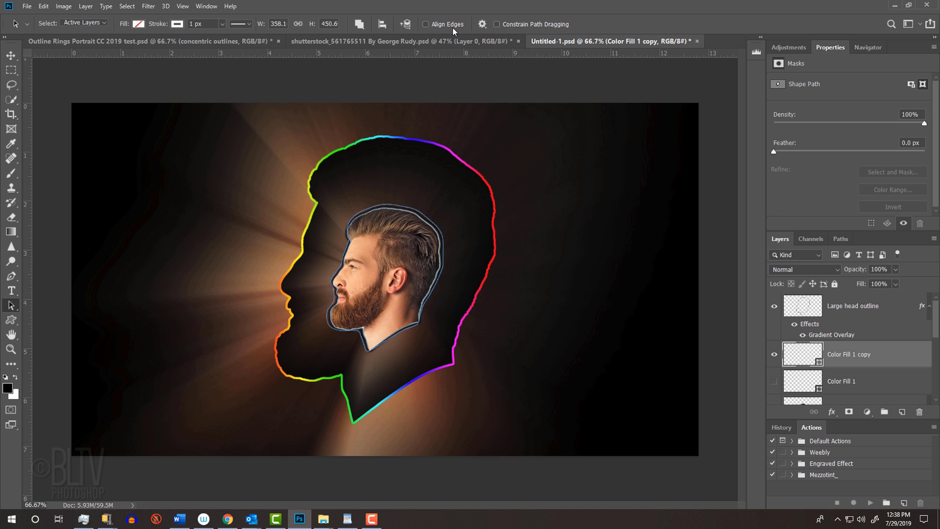
# Repeat the path transform on successive duplicates to build concentric outlines spreading outward from the small head.
pyautogui.hotkey('ctrl', 'alt', 'shift', 't')
pyautogui.hotkey('ctrl', 'alt', 'shift', 't')
pyautogui.hotkey('ctrl', 'alt', 'shift', 't')
pyautogui.hotkey('ctrl', 'alt', 'shift', 't')
pyautogui.hotkey('ctrl', 'alt', 'shift', 't')
pyautogui.hotkey('ctrl', 'alt', 'shift', 't')
pyautogui.hotkey('ctrl', 'alt', 'shift', 't')
pyautogui.hotkey('ctrl', 'alt', 'shift', 't')
pyautogui.hotkey('ctrl', 'alt', 'shift', 't')
pyautogui.hotkey('ctrl', 'alt', 'shift', 't')
pyautogui.hotkey('ctrl', 'alt', 'shift', 't')
pyautogui.hotkey('ctrl', 'alt', 'shift', 't')
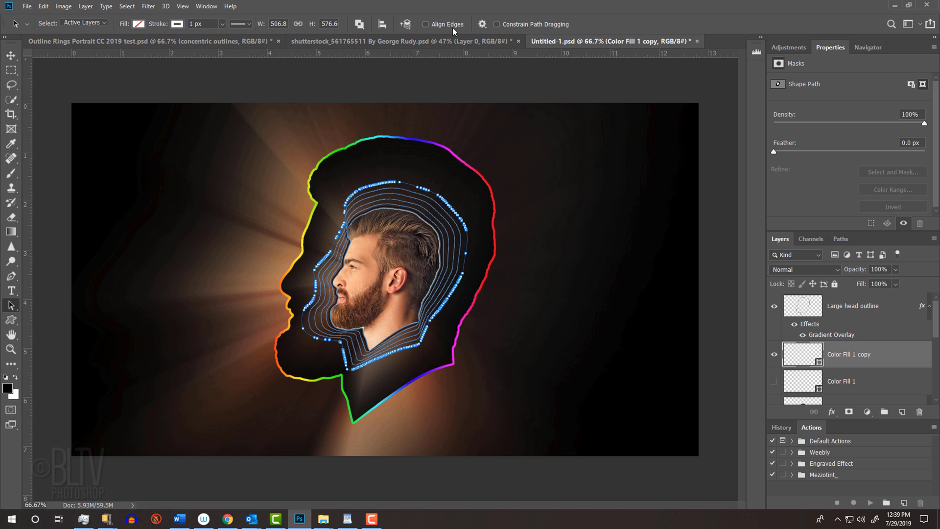
# Keep repeating the duplicating path transform until the concentric head outlines extend beyond the canvas edges, and hide the path overlay.
pyautogui.hotkey('ctrl', 'alt', 'shift', 't')
pyautogui.hotkey('ctrl', 'alt', 'shift', 't')
pyautogui.hotkey('ctrl', 'alt', 'shift', 't')
pyautogui.hotkey('ctrl', 'alt', 'shift', 't')
pyautogui.hotkey('ctrl', 'alt', 'shift', 't')
pyautogui.hotkey('ctrl', 'alt', 'shift', 't')
pyautogui.hotkey('ctrl', 'alt', 'shift', 't')
pyautogui.hotkey('ctrl', 'alt', 'shift', 't')
pyautogui.hotkey('ctrl', 'alt', 'shift', 't')
pyautogui.hotkey('ctrl', 'alt', 'shift', 't')
pyautogui.hotkey('ctrl', 'alt', 'shift', 't')
pyautogui.hotkey('ctrl', 'alt', 'shift', 't')
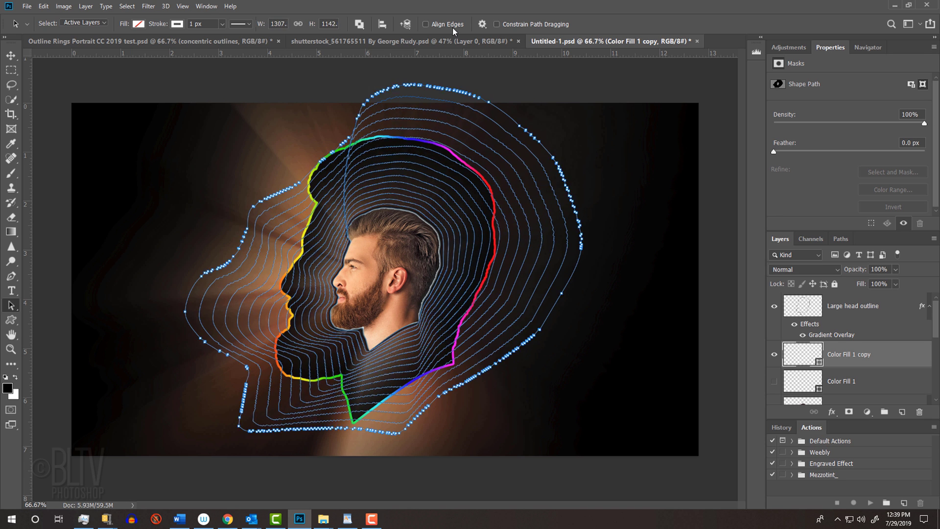
pyautogui.hotkey('ctrl', 'alt', 'shift', 't')
pyautogui.hotkey('ctrl', 'alt', 'shift', 't')
pyautogui.hotkey('ctrl', 'alt', 'shift', 't')
pyautogui.hotkey('ctrl', 'alt', 'shift', 't')
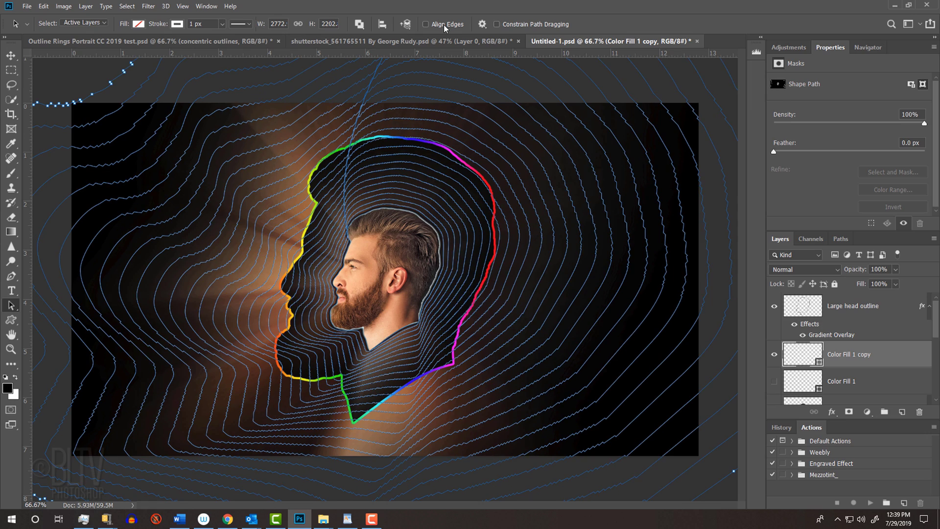
pyautogui.hotkey('ctrl', 'h')
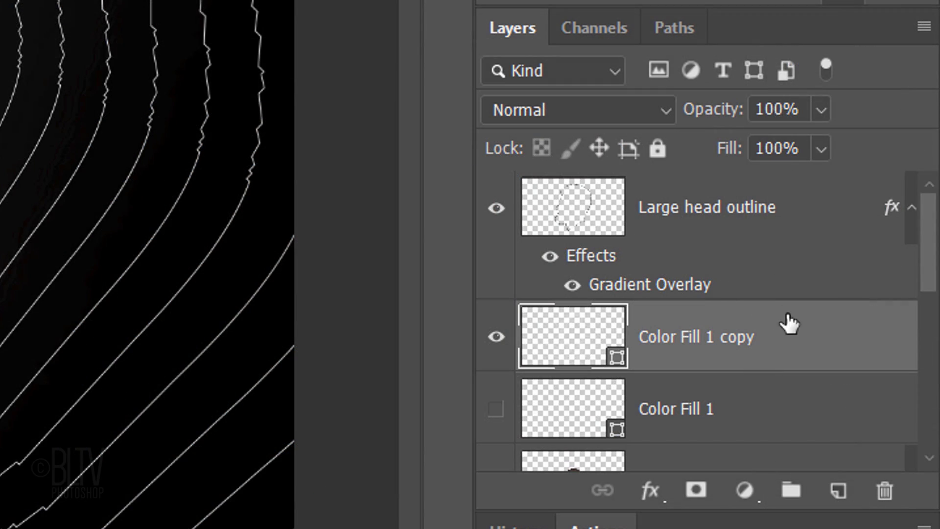
# Add a Gradient Overlay to the Color Fill 1 copy layer with the rainbow spectrum preset, reversed, Linear style, 0° angle and 100% scale.
pyautogui.doubleClick(811, 343)
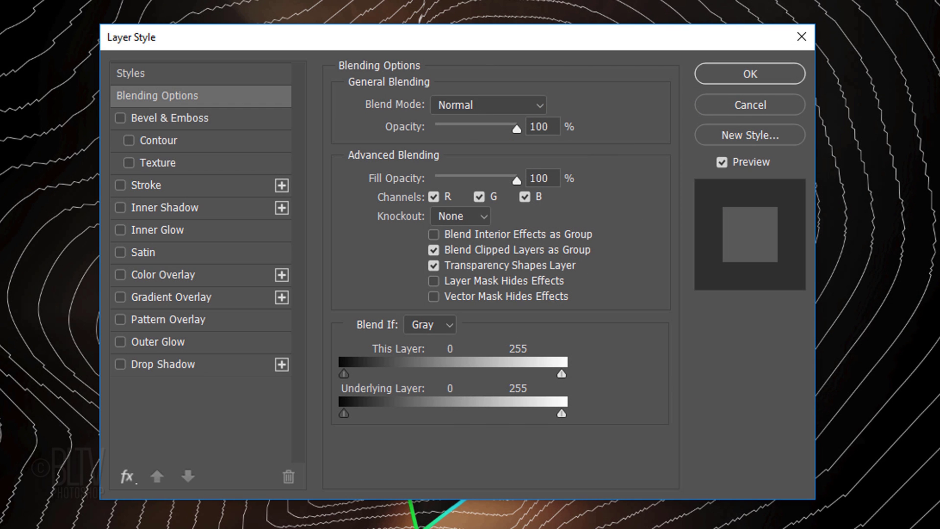
pyautogui.click(200, 298)
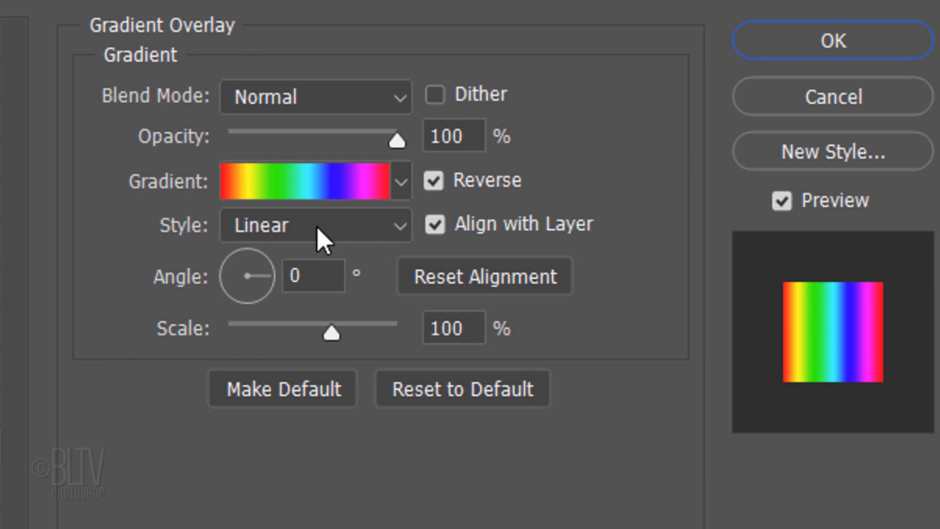
pyautogui.click(402, 182)
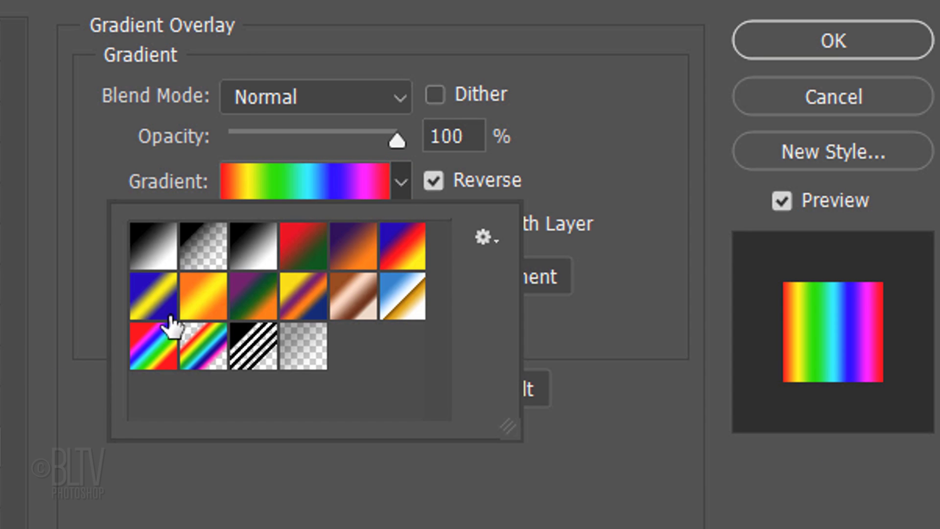
pyautogui.click(147, 339)
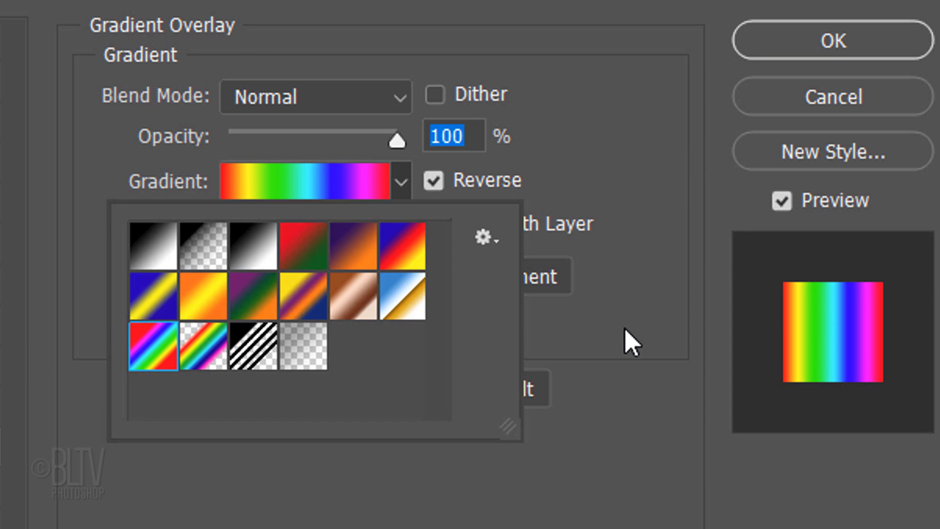
pyautogui.click(627, 340)
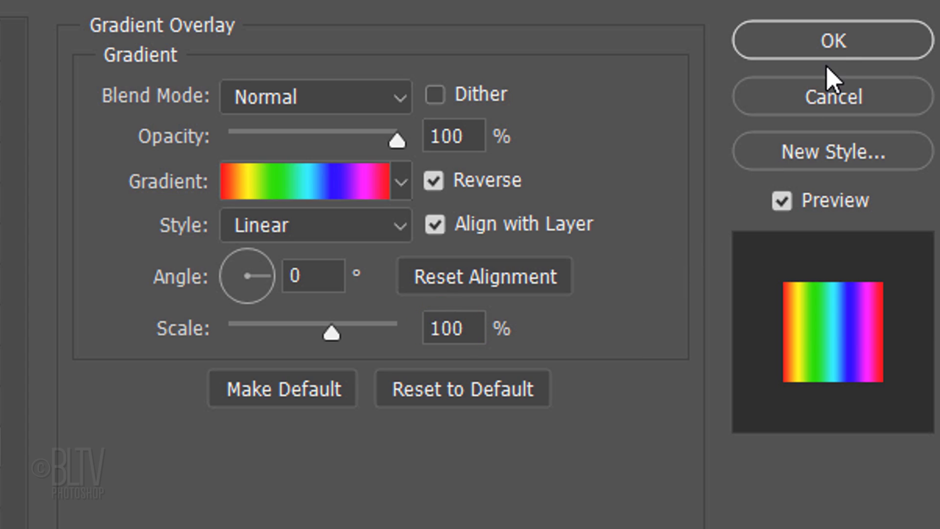
pyautogui.click(837, 38)
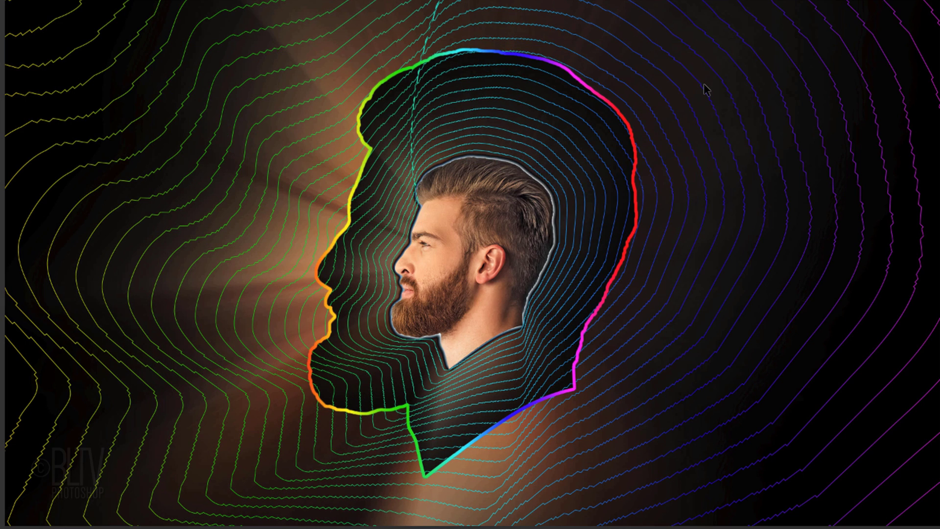